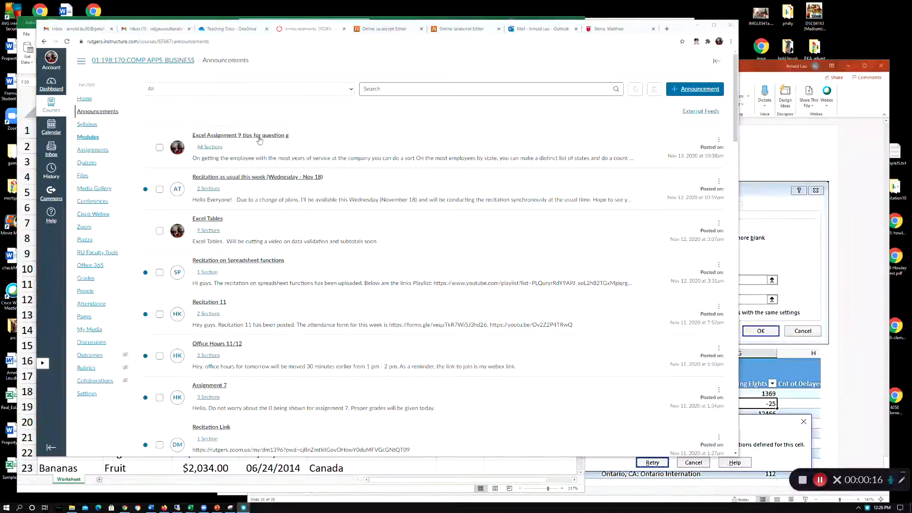
Open the "Excel Assignment 9 tips for question g" announcement, examine its sorting and state-count screenshots, and return to the announcements list
click(260, 137)
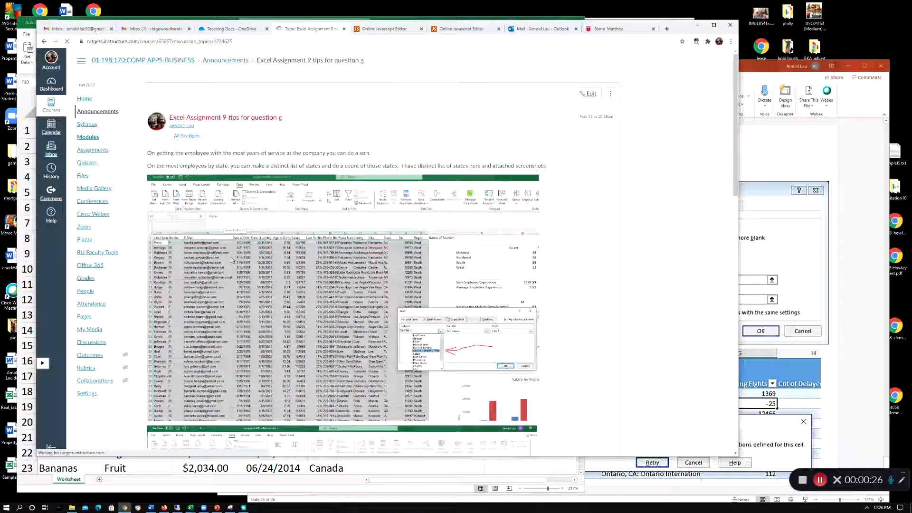
scroll(235, 255, down, 3)
scroll(257, 245, up, 3)
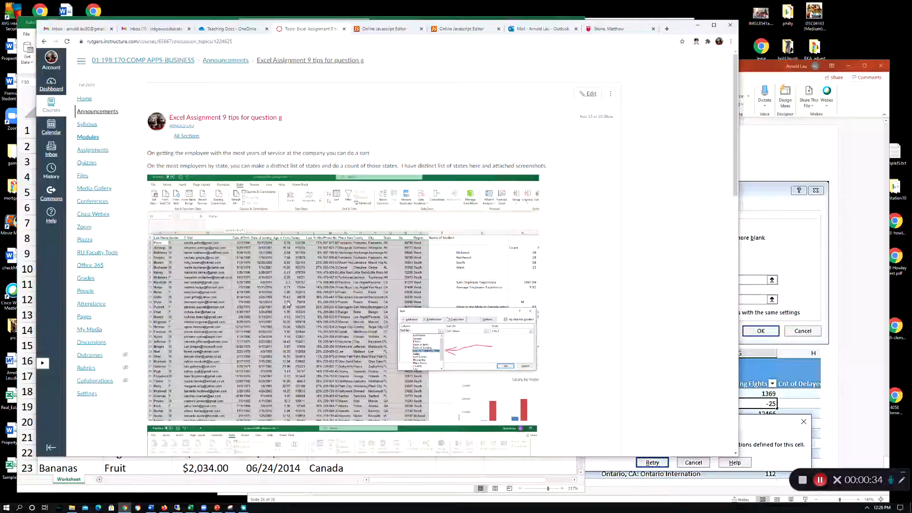
scroll(288, 306, down, 3)
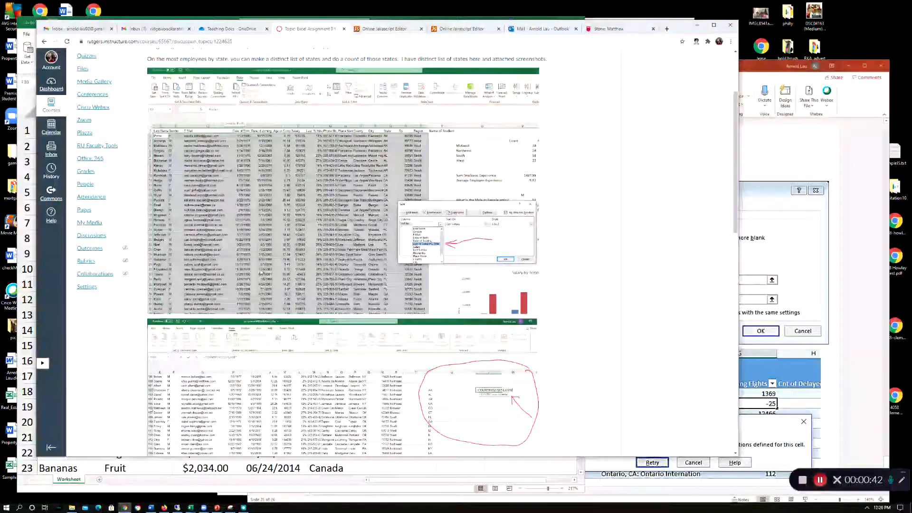
scroll(261, 270, up, 3)
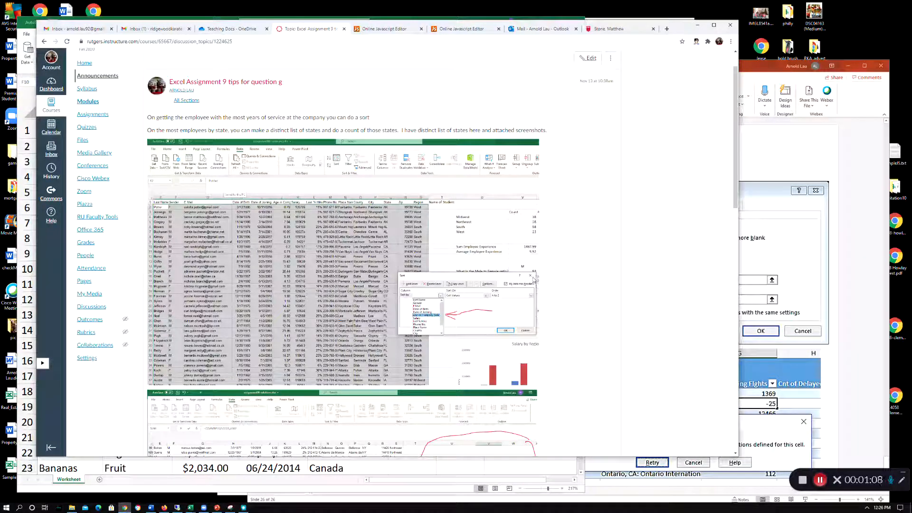
scroll(292, 302, down, 4)
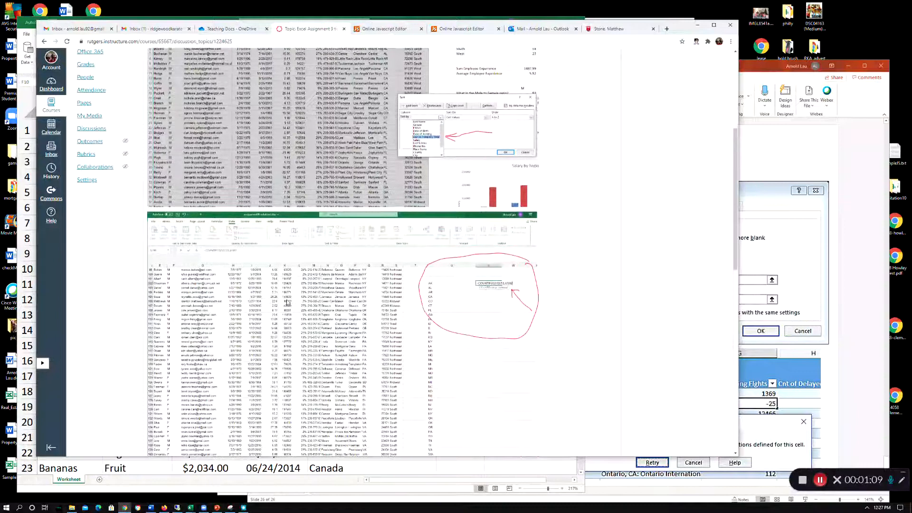
scroll(287, 303, down, 3)
scroll(333, 313, up, 1)
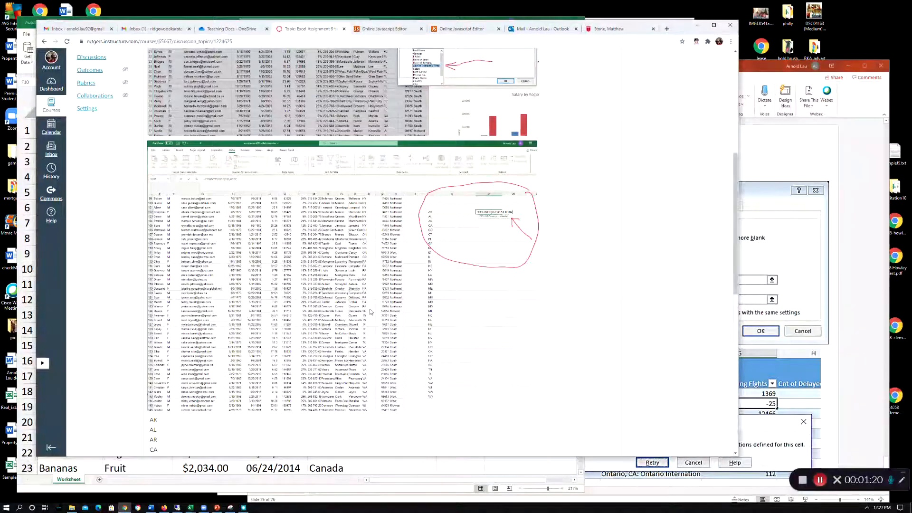
scroll(367, 280, down, 4)
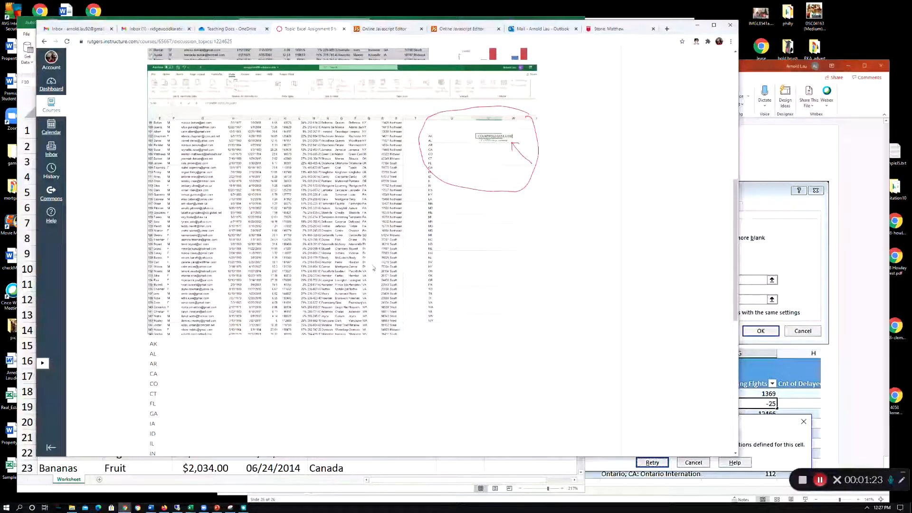
scroll(374, 233, up, 5)
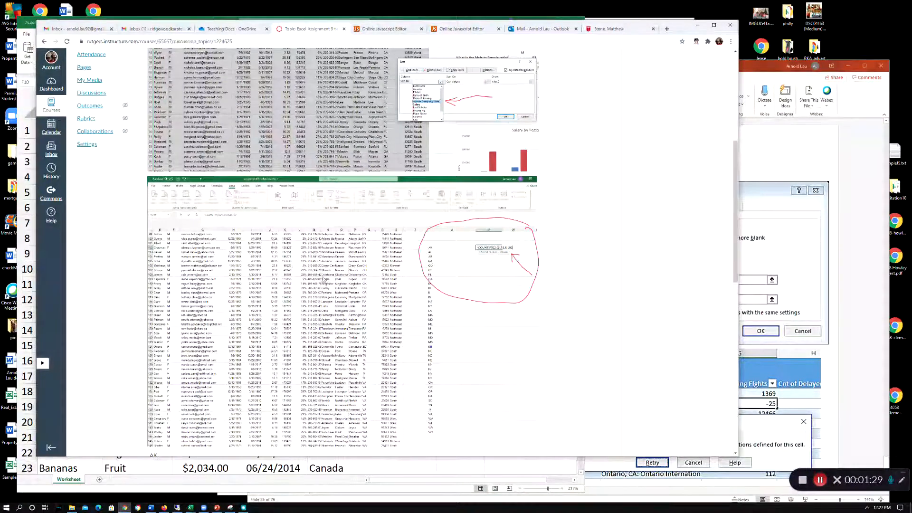
scroll(325, 280, up, 3)
scroll(289, 272, down, 10)
scroll(289, 273, down, 1)
scroll(304, 283, up, 8)
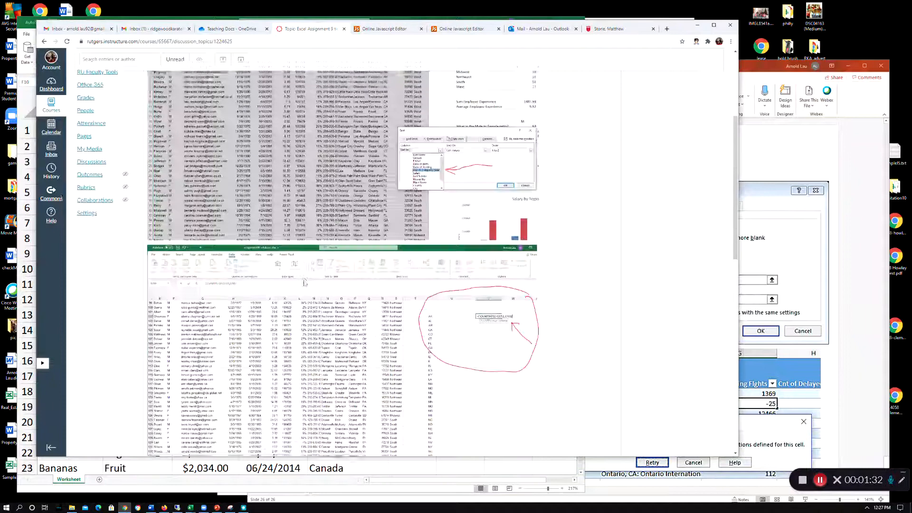
scroll(467, 337, up, 1)
scroll(467, 337, down, 5)
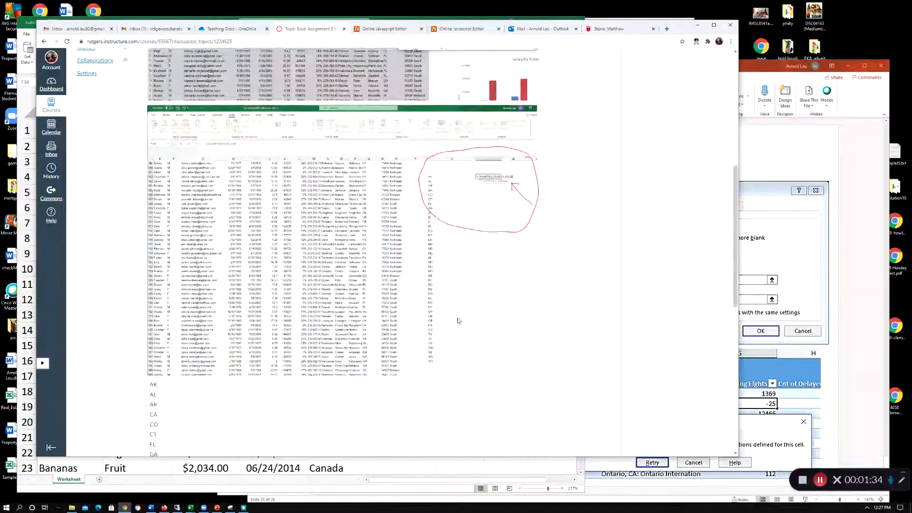
scroll(458, 319, up, 2)
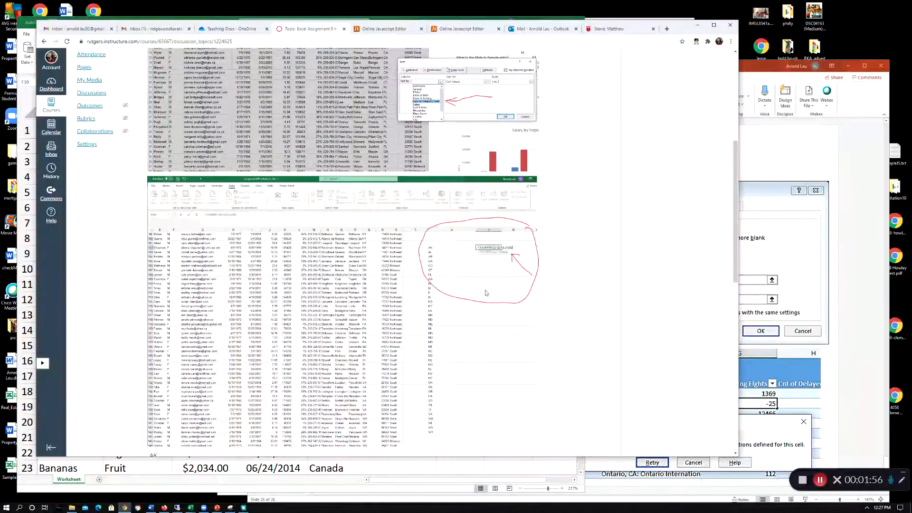
scroll(324, 330, up, 5)
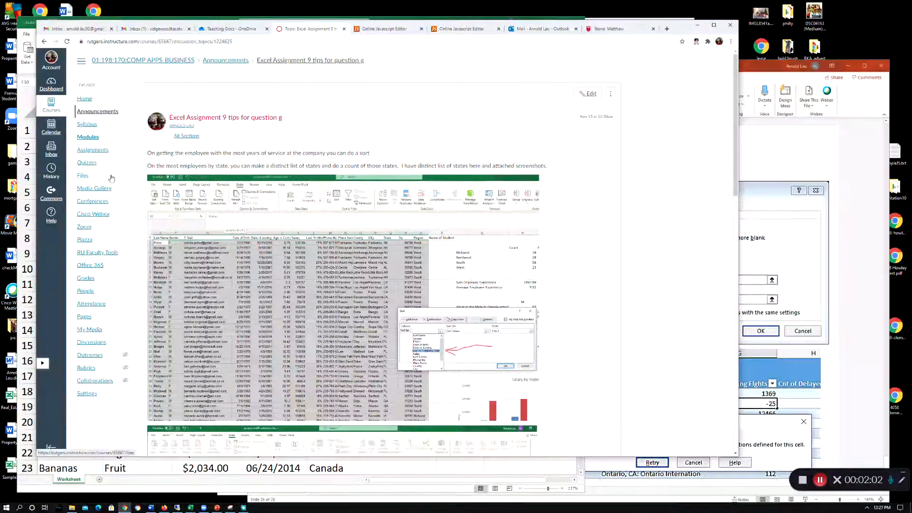
click(98, 111)
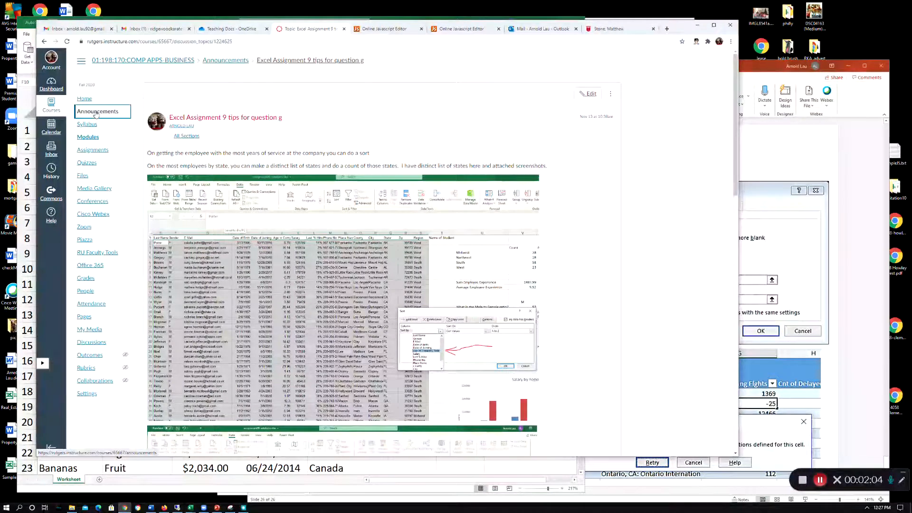
Switch to the vegetables workbook in Excel and turn on filtering for columns A through E
click(753, 68)
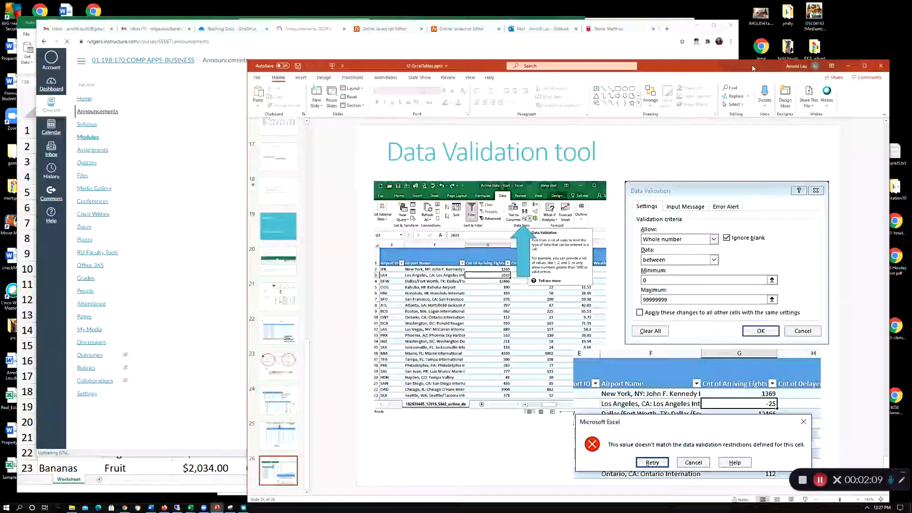
click(21, 244)
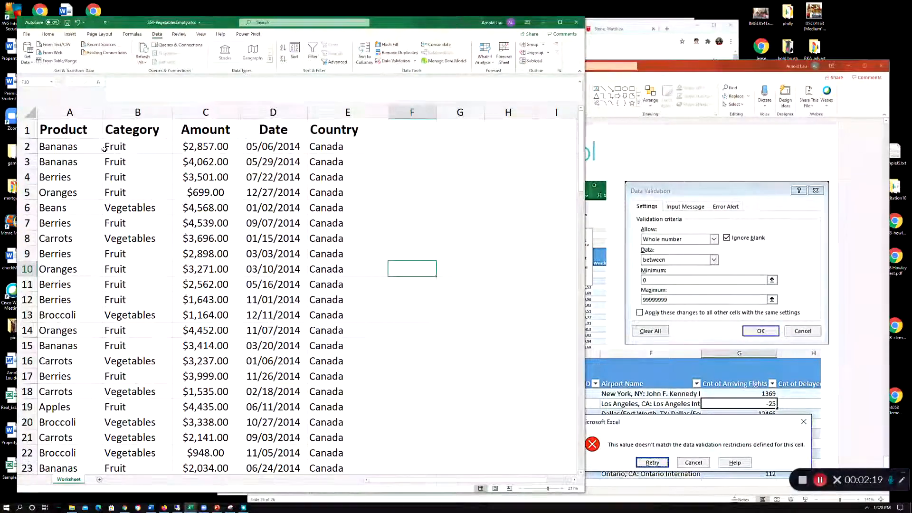
drag(48, 114, 348, 113)
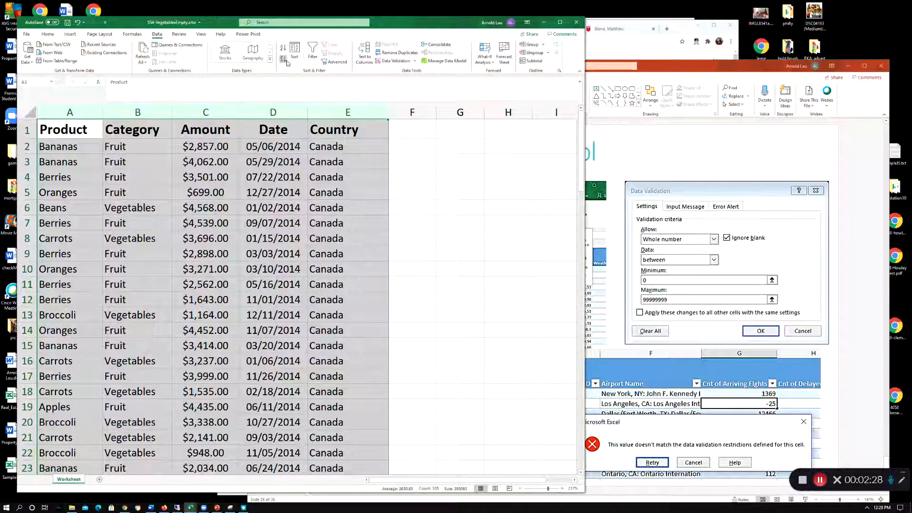
click(313, 58)
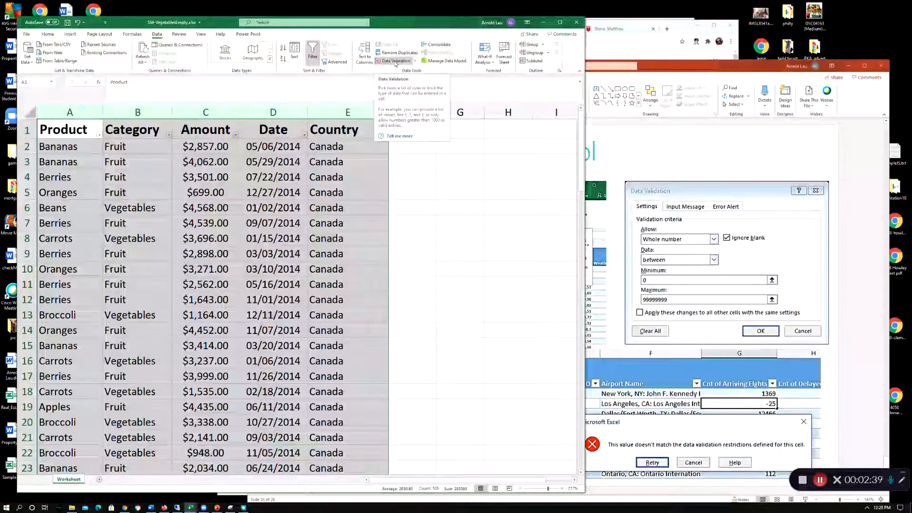
Apply data validation to the Amount column, allowing only whole numbers between 0 and 5000
click(205, 112)
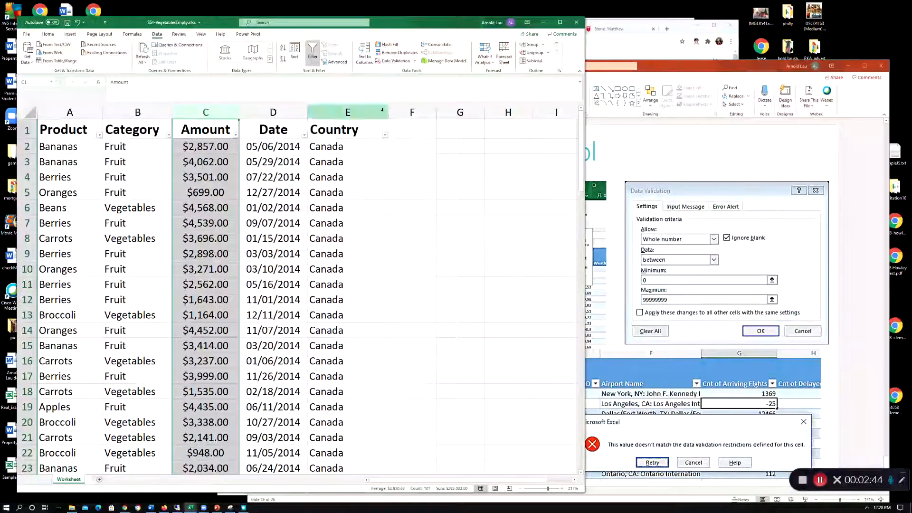
click(392, 62)
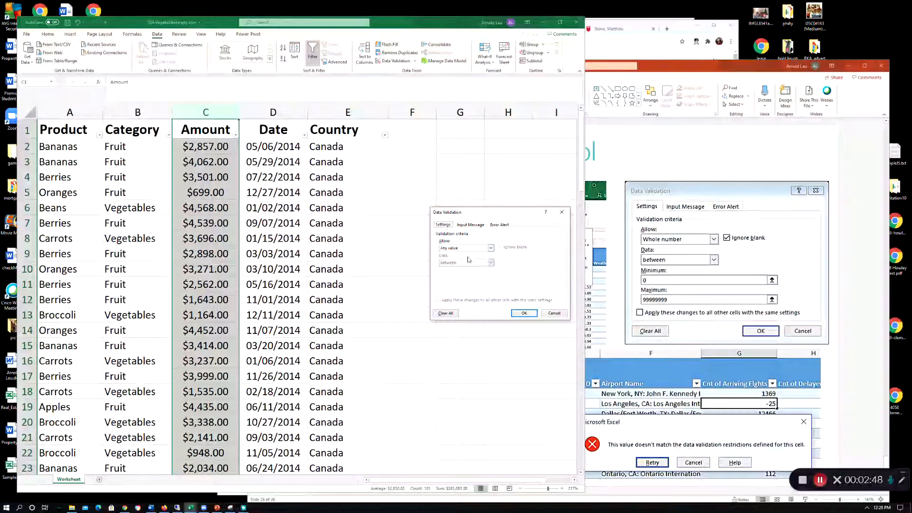
click(491, 249)
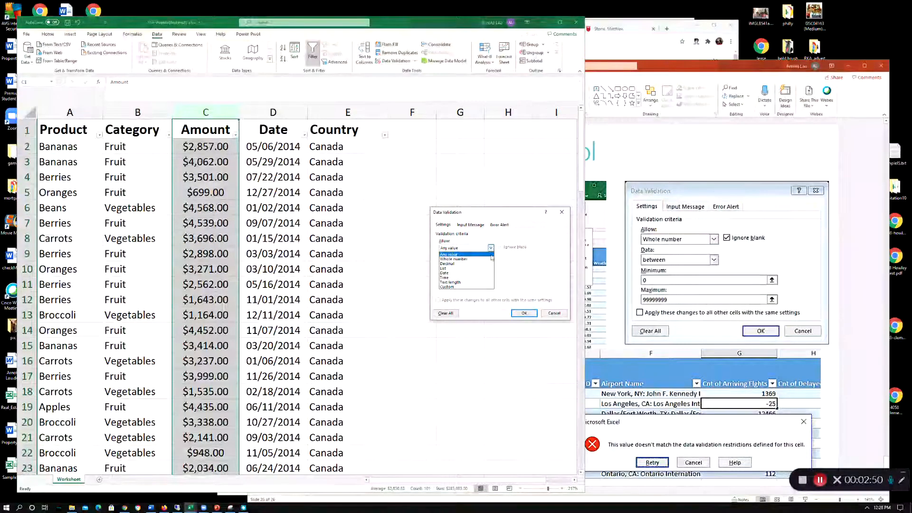
click(487, 259)
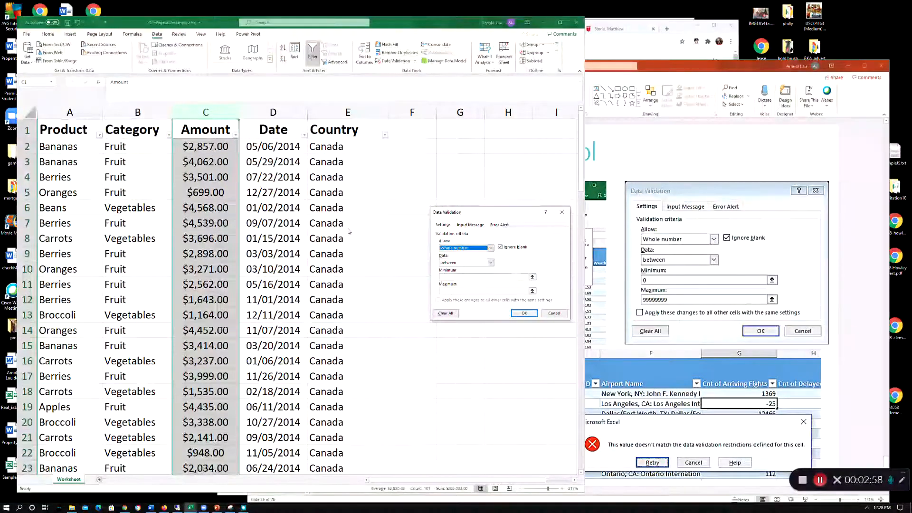
click(469, 277)
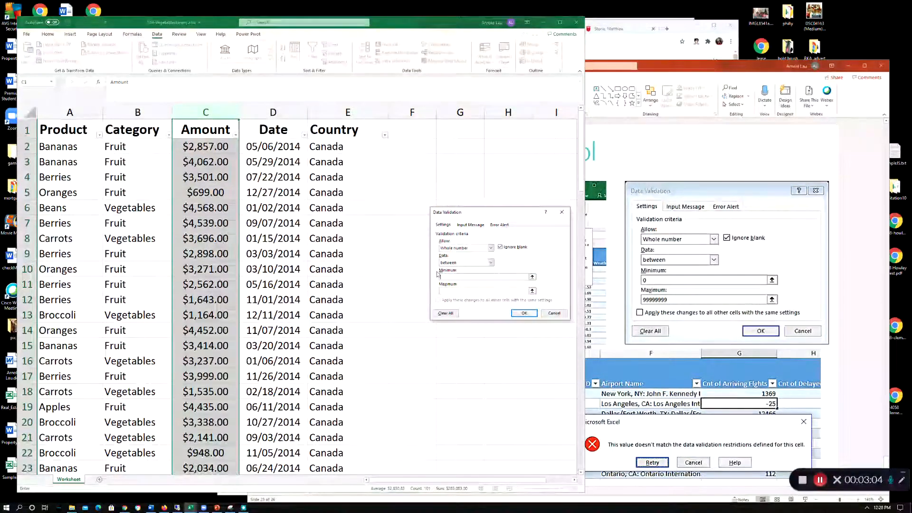
click(455, 290)
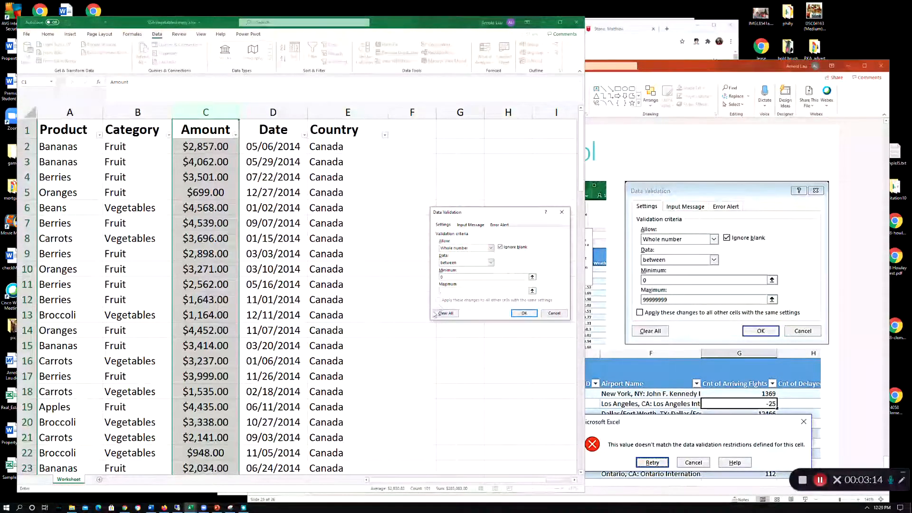
text(5)
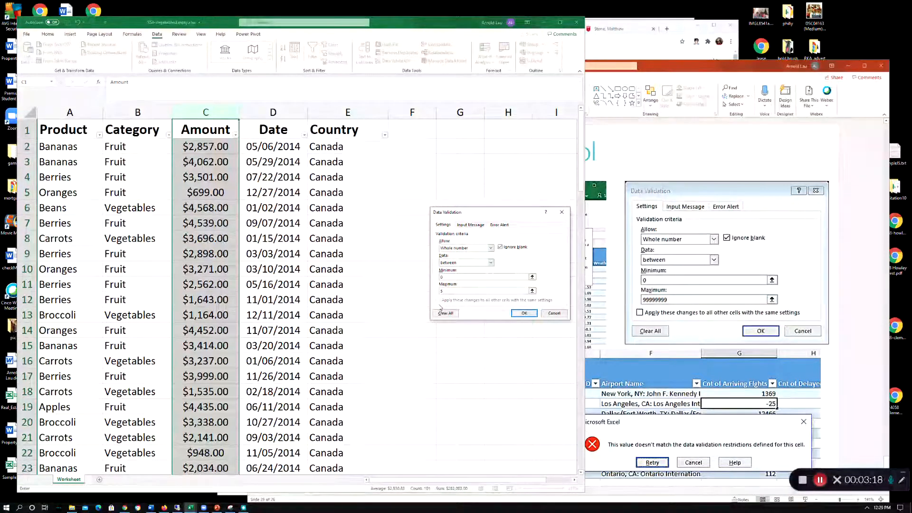
text(000)
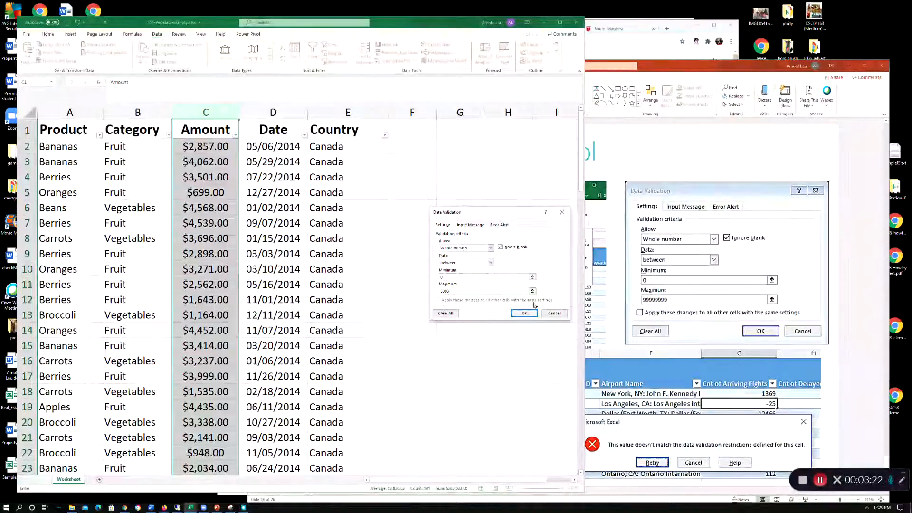
click(524, 313)
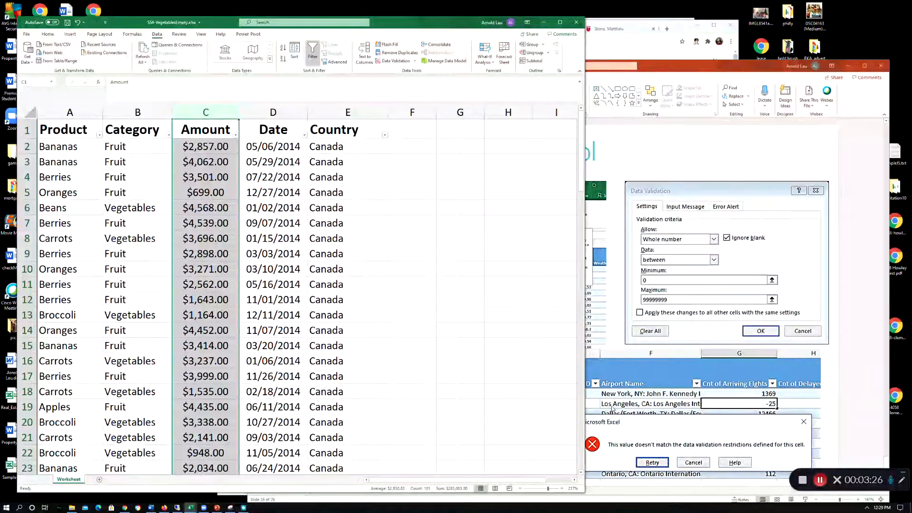
Test the validation rule by trying to enter 6000 in cell C2, and cancel the entry
click(203, 146)
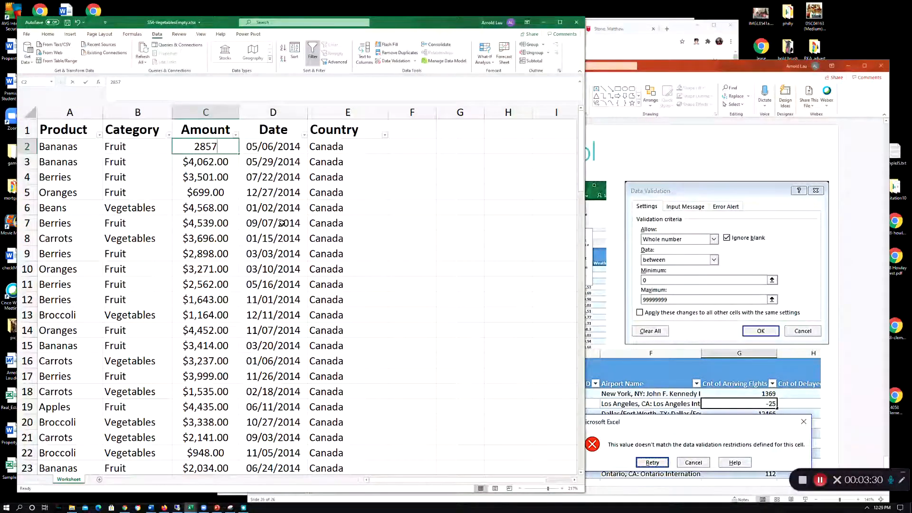
text(6000)
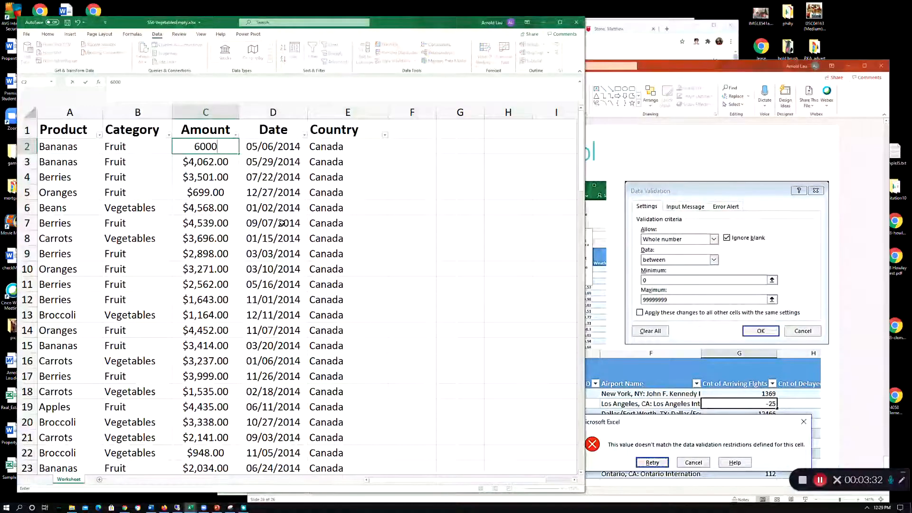
key(Return)
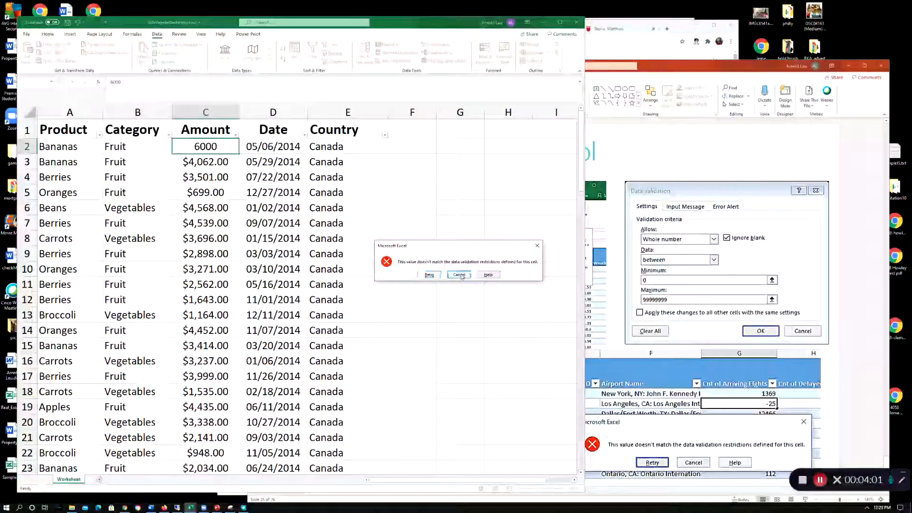
click(460, 275)
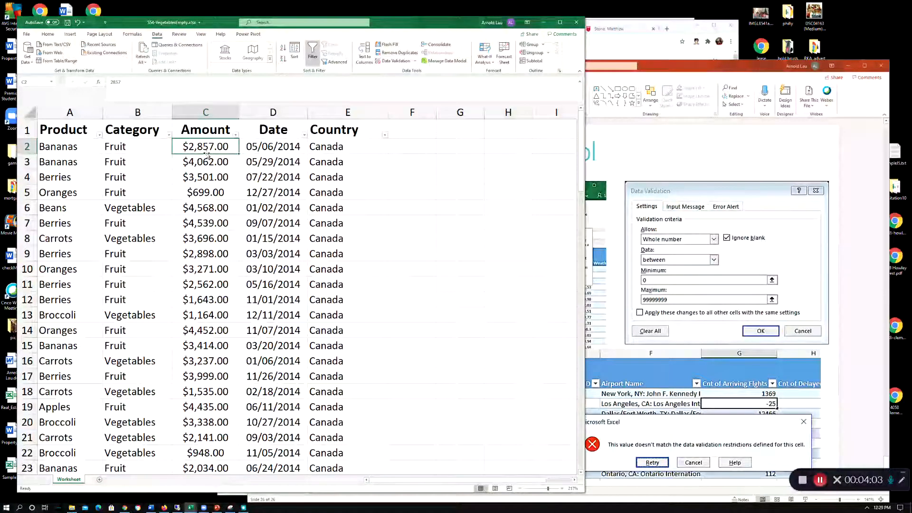
scroll(213, 209, down, 7)
scroll(214, 210, up, 7)
click(667, 73)
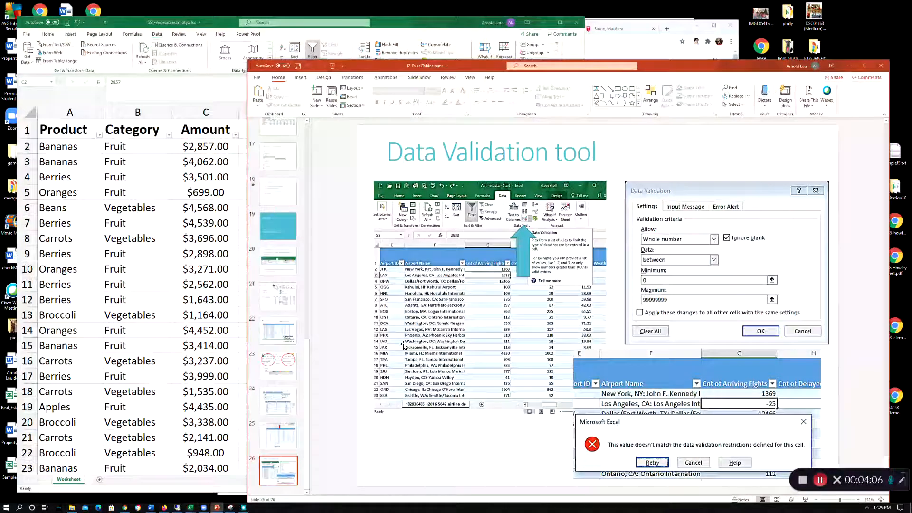
click(397, 28)
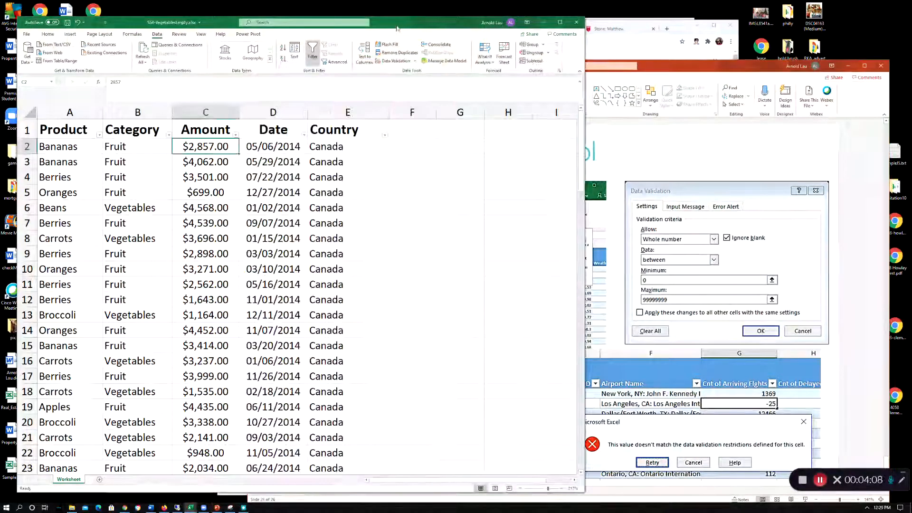
Clear all data validation settings from the Amount column
click(221, 110)
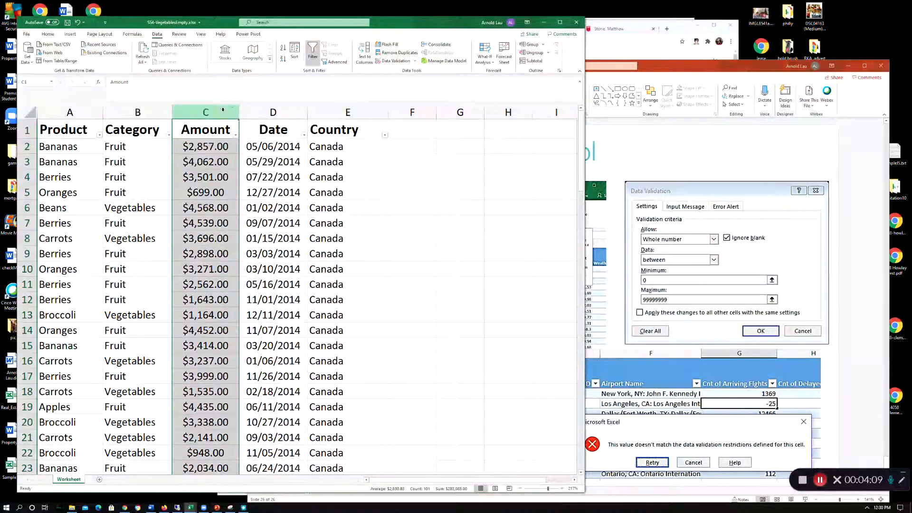
click(394, 61)
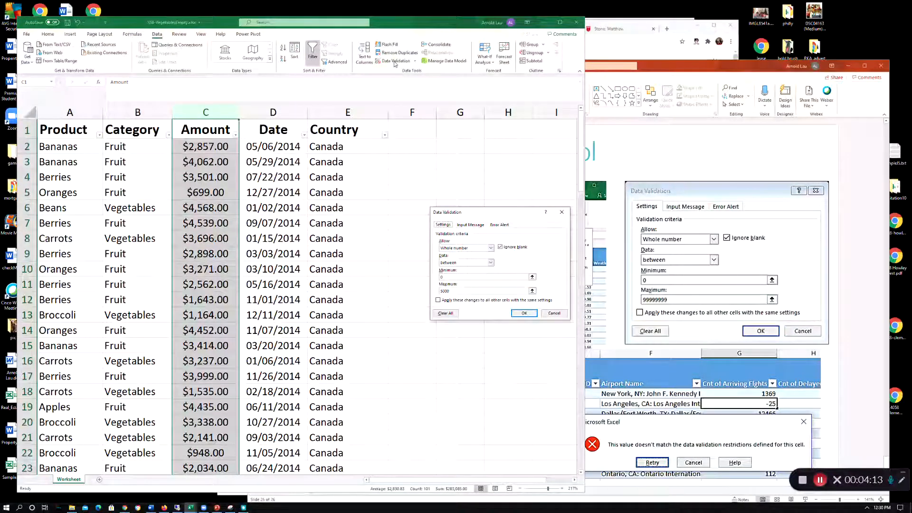
click(446, 314)
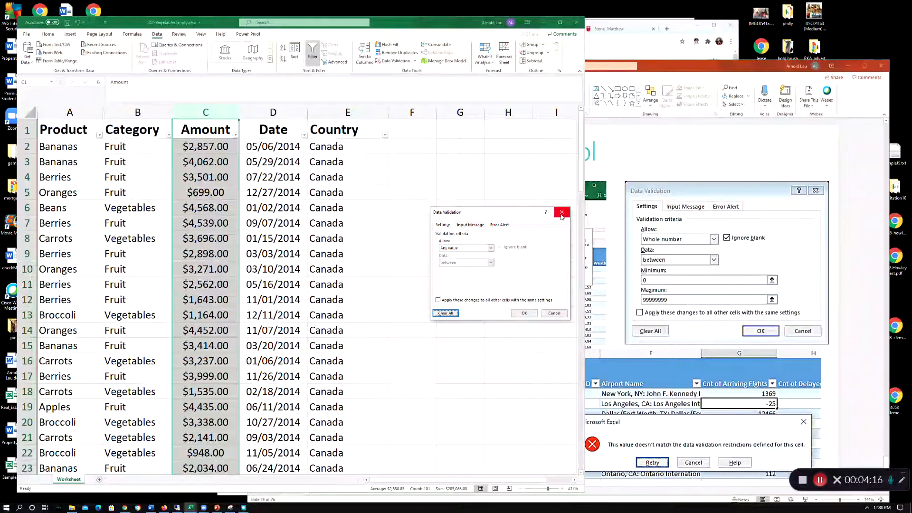
click(524, 313)
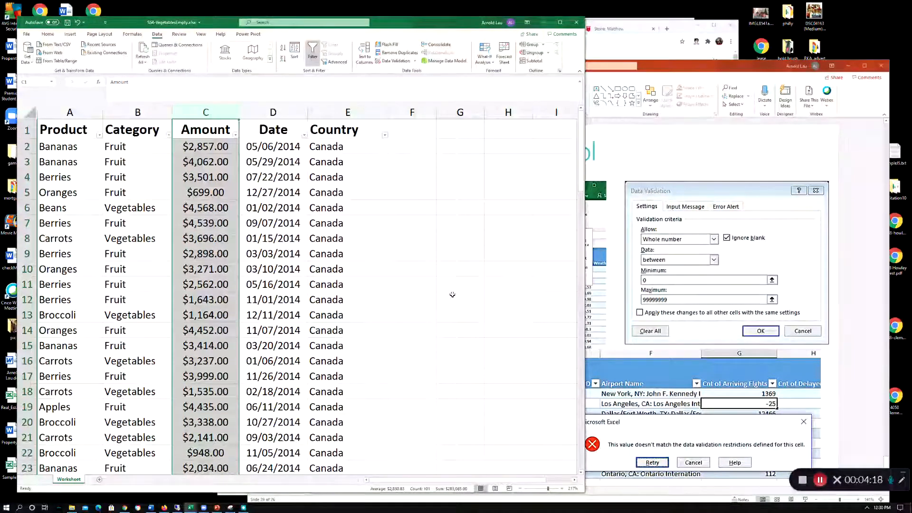
click(371, 252)
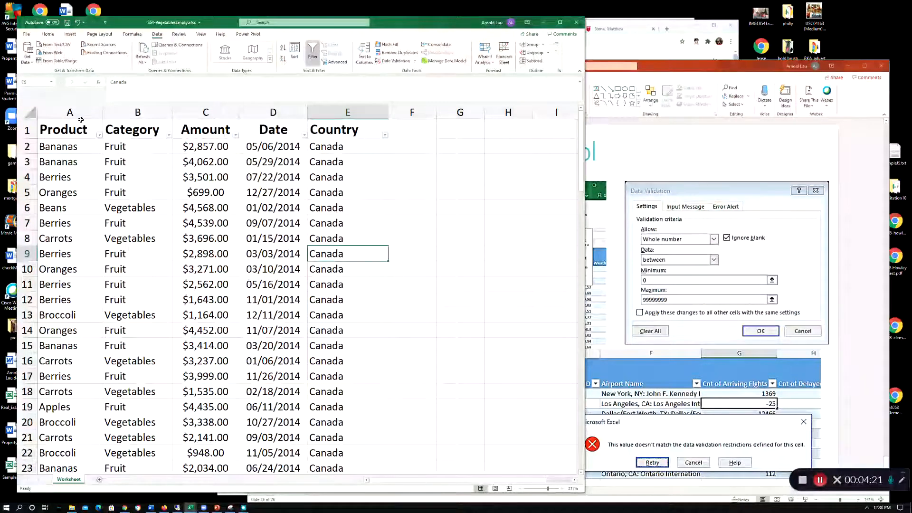
Examine how the rows are grouped by country, and view the Country column's sort and filter options without changing them
click(349, 112)
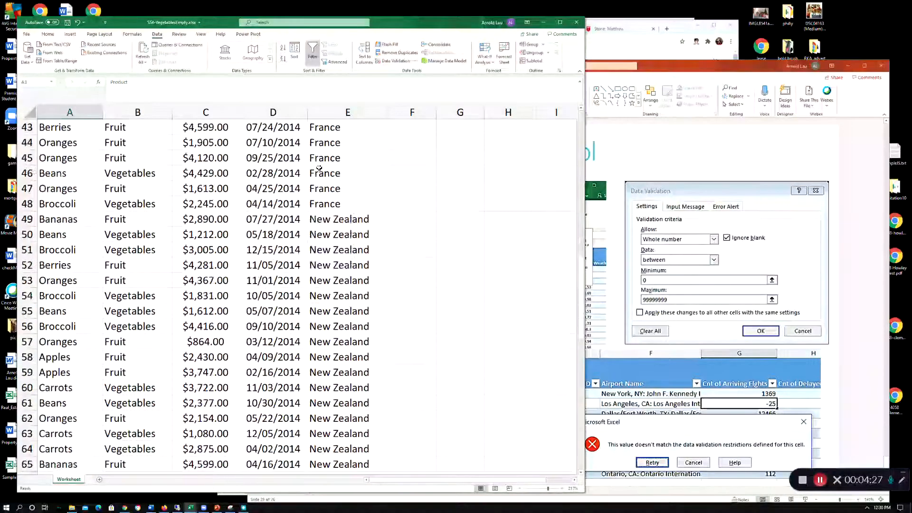
scroll(351, 171, up, 14)
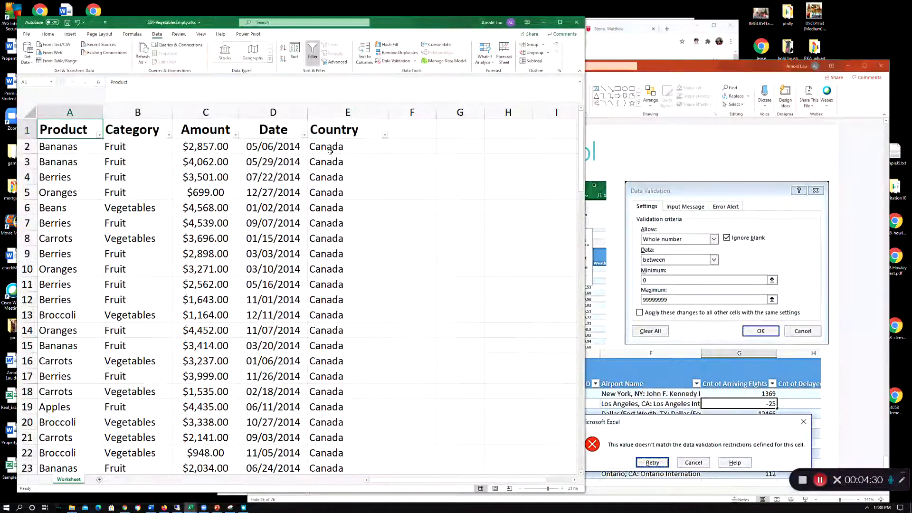
scroll(349, 169, down, 11)
scroll(349, 168, up, 11)
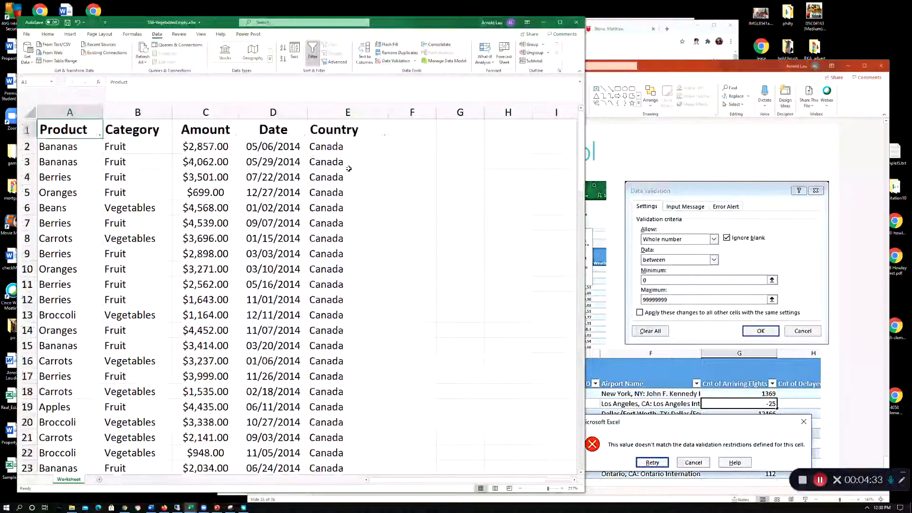
click(385, 135)
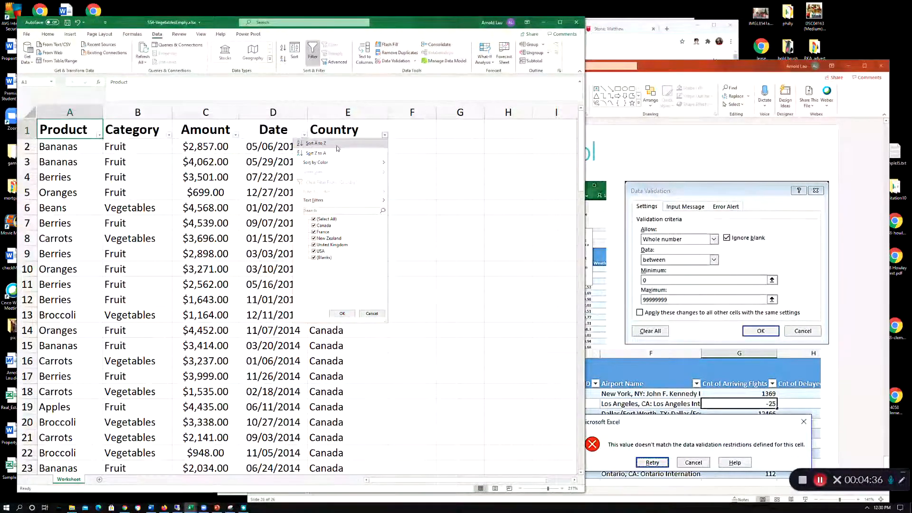
click(421, 151)
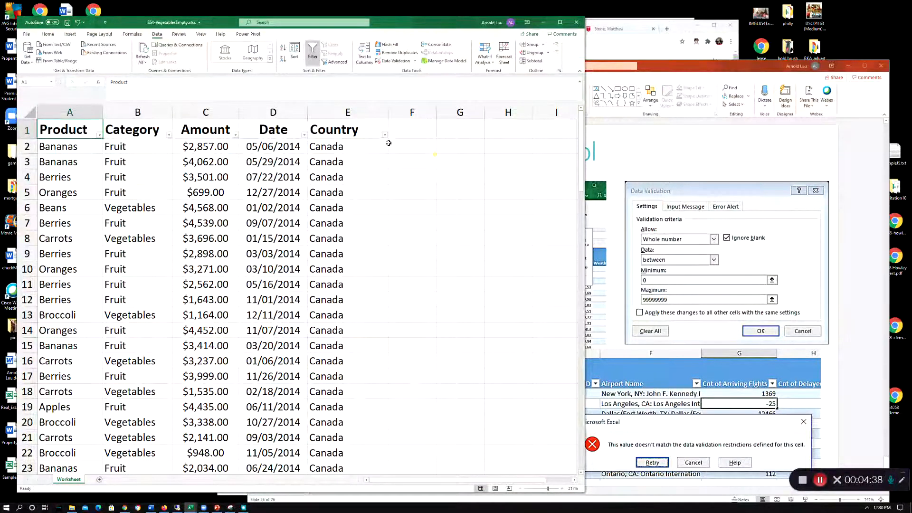
scroll(356, 209, down, 9)
scroll(357, 209, up, 9)
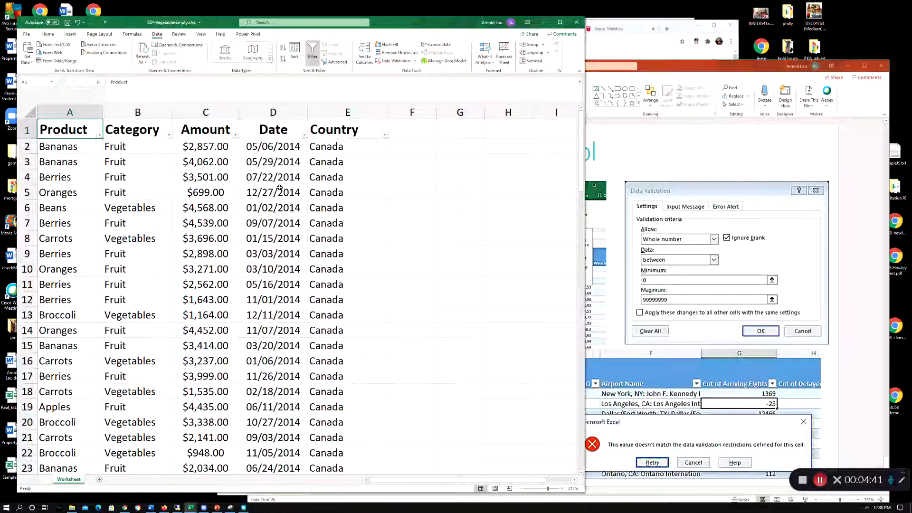
Add subtotals to the whole worksheet that sum Amount at each change in Country, with the summary below the data
click(29, 113)
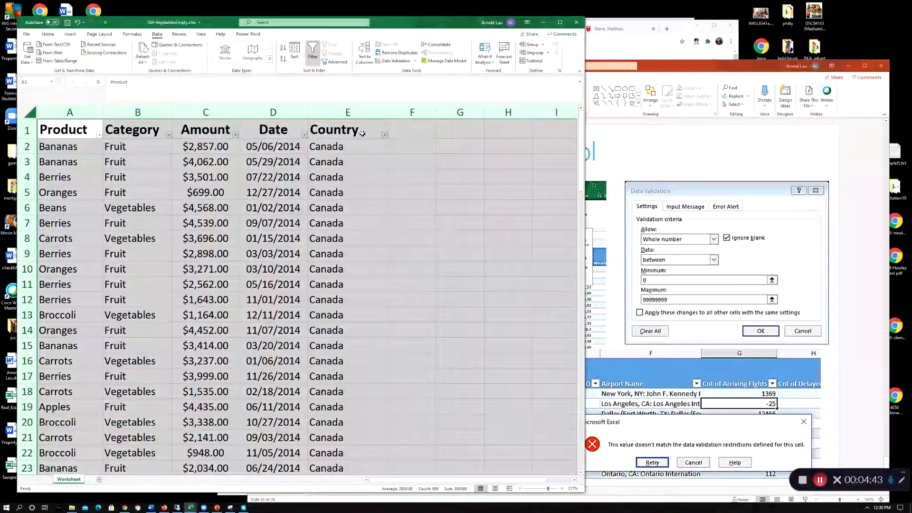
click(532, 60)
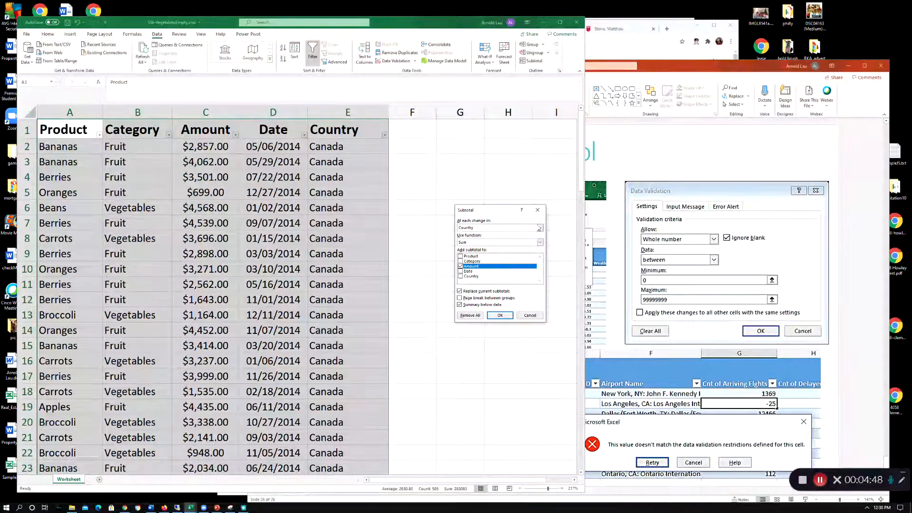
click(539, 228)
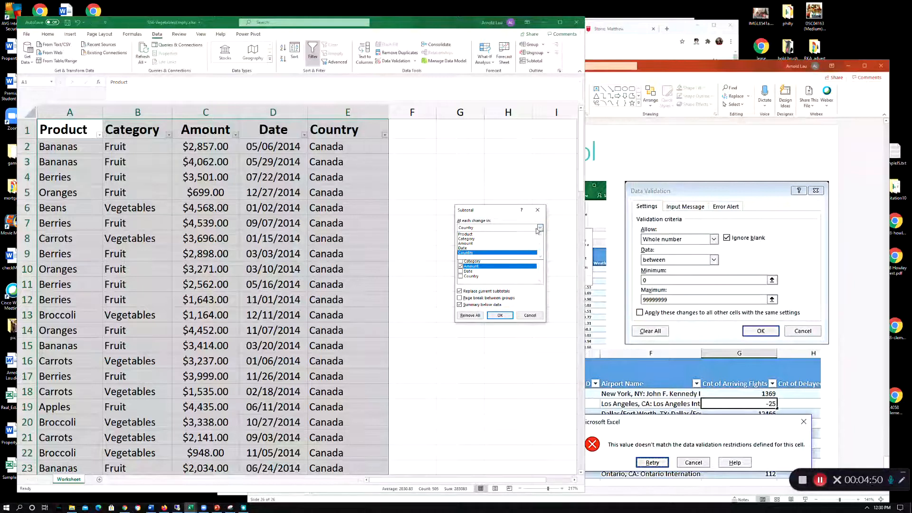
click(474, 253)
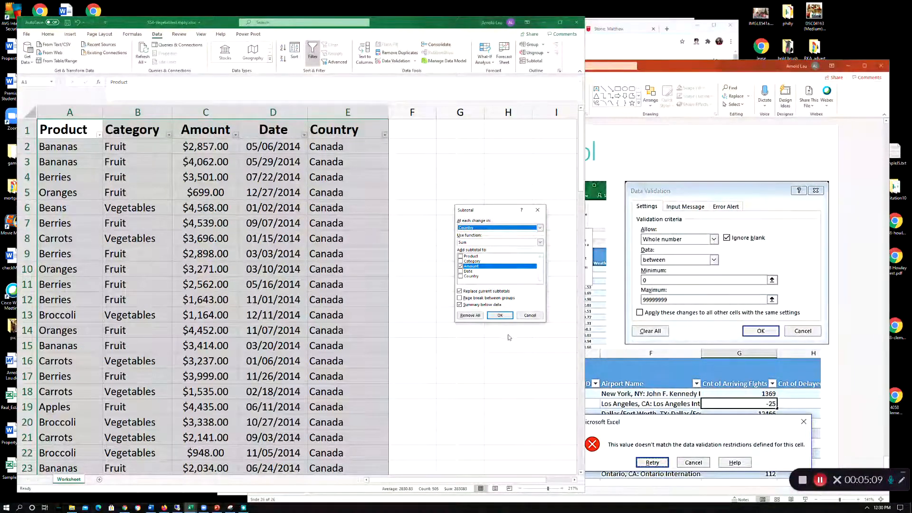
click(500, 317)
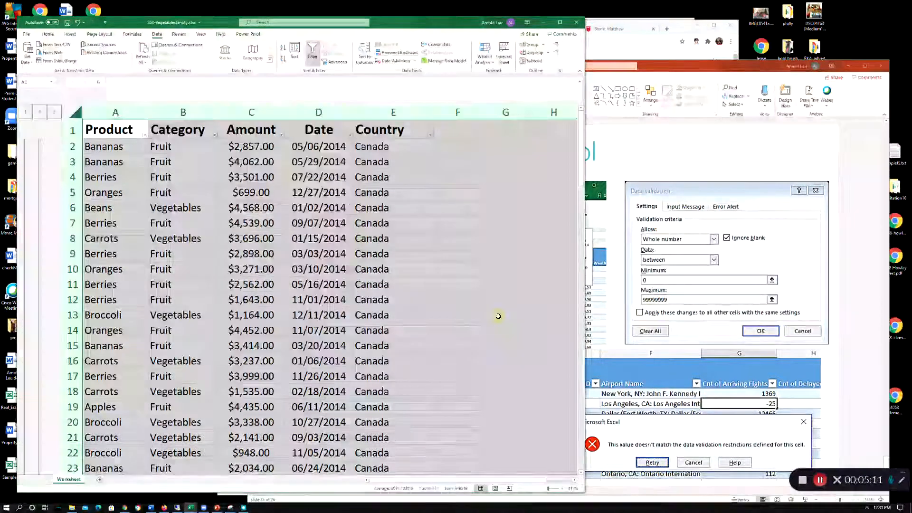
Examine the Canada rows and the subtotal row inserted beneath them, comparing it with where the France rows begin
scroll(422, 338, down, 8)
scroll(423, 338, up, 1)
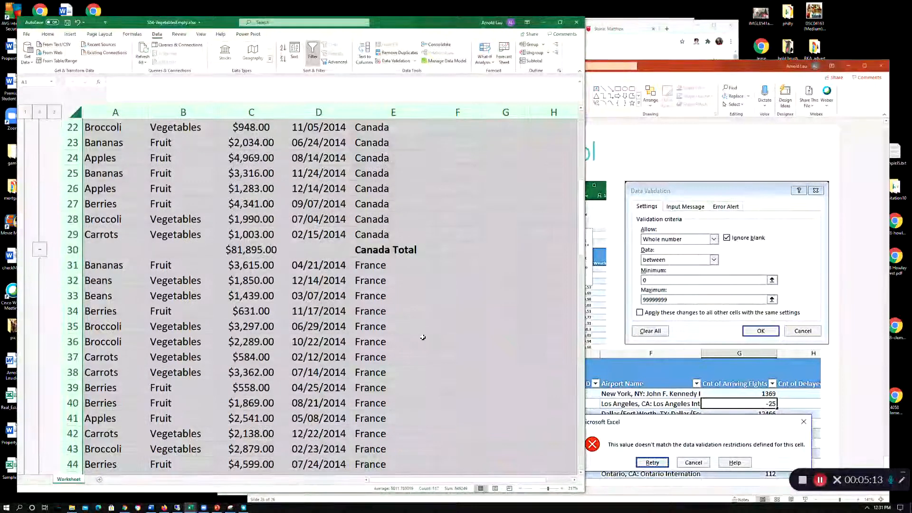
scroll(341, 252, up, 7)
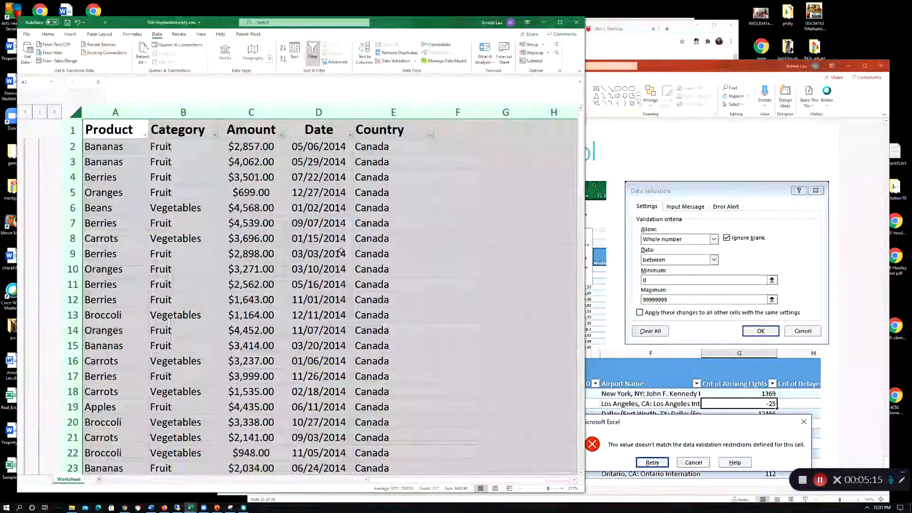
scroll(383, 196, down, 3)
scroll(383, 196, down, 4)
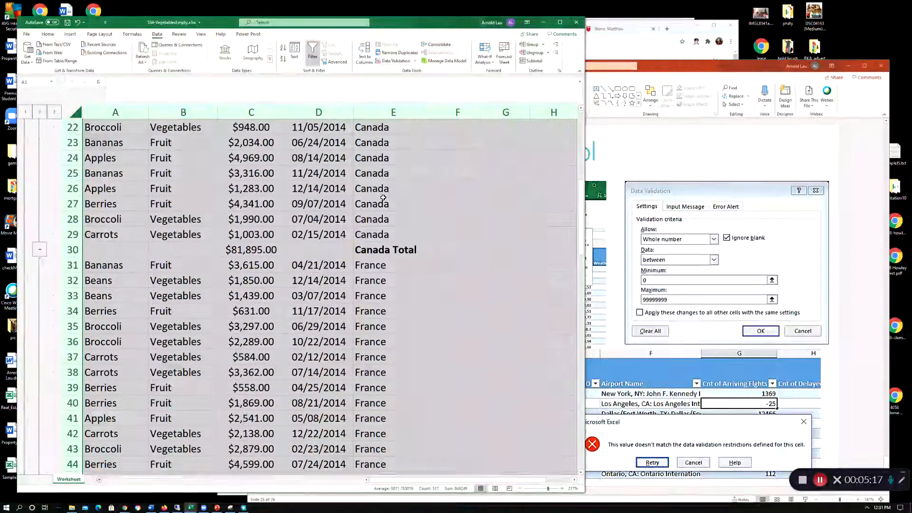
scroll(357, 240, up, 7)
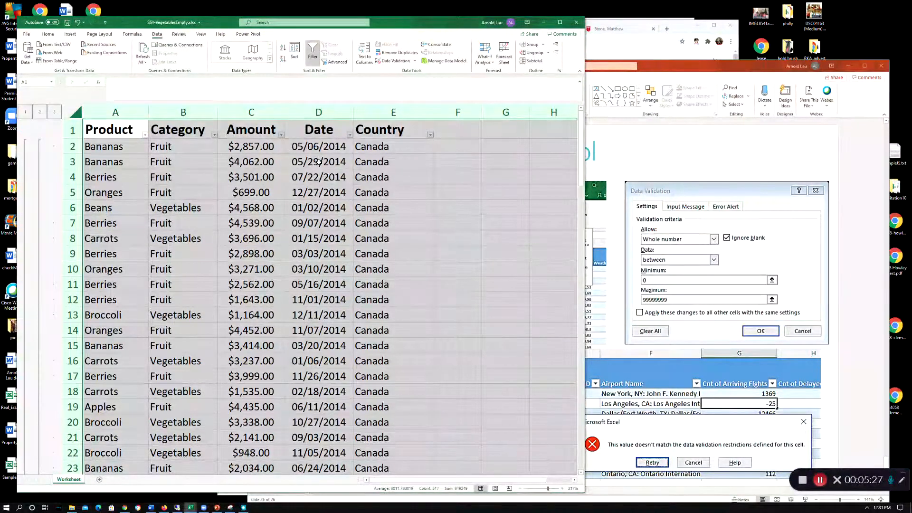
scroll(371, 204, down, 7)
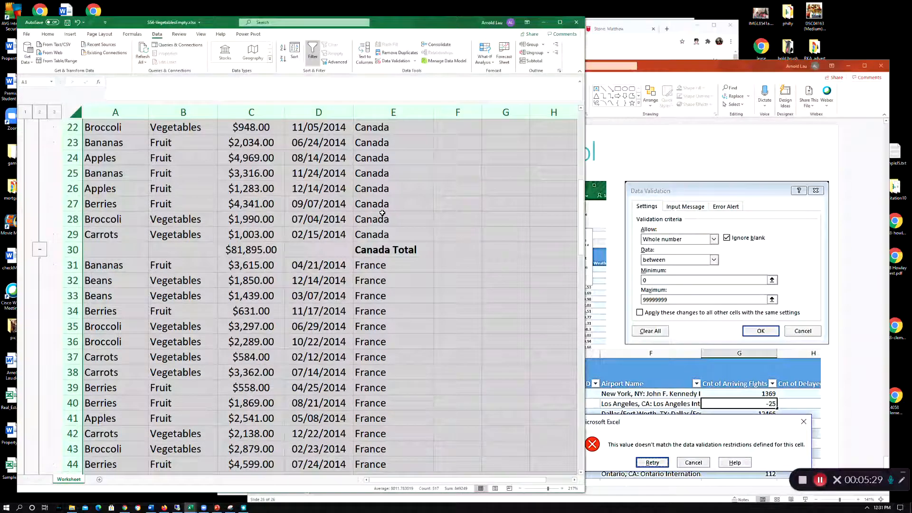
scroll(371, 204, up, 7)
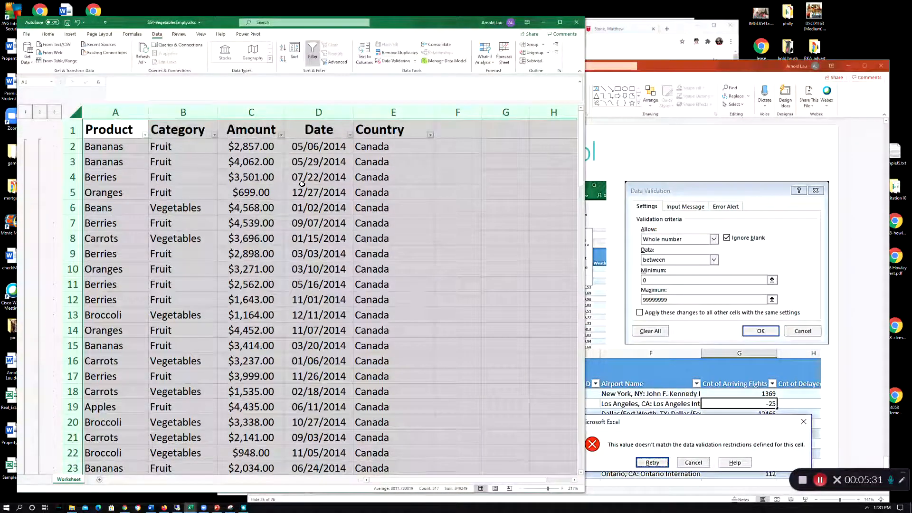
scroll(302, 185, down, 4)
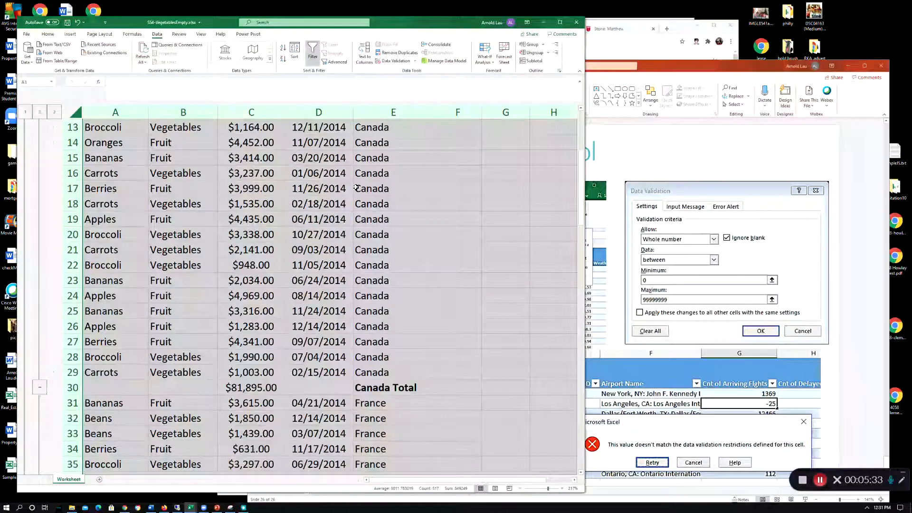
scroll(385, 216, up, 3)
scroll(422, 340, down, 2)
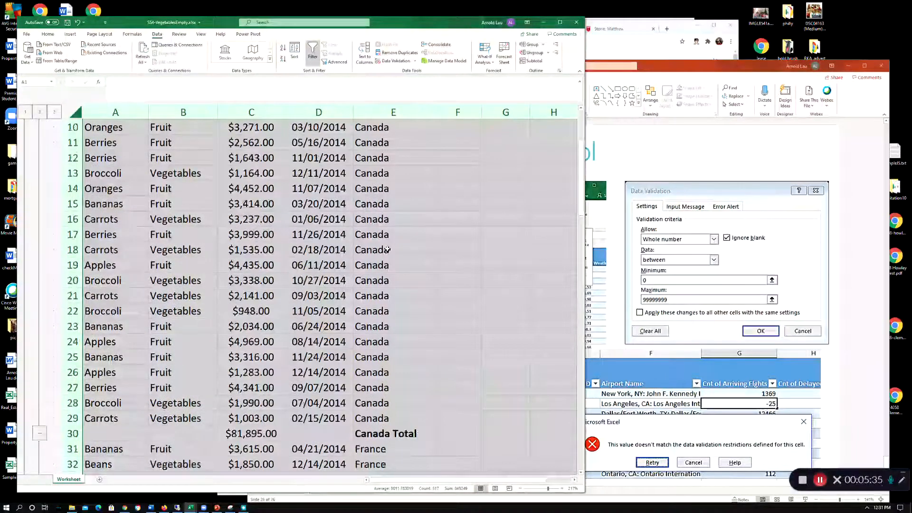
scroll(387, 249, up, 1)
scroll(387, 249, up, 2)
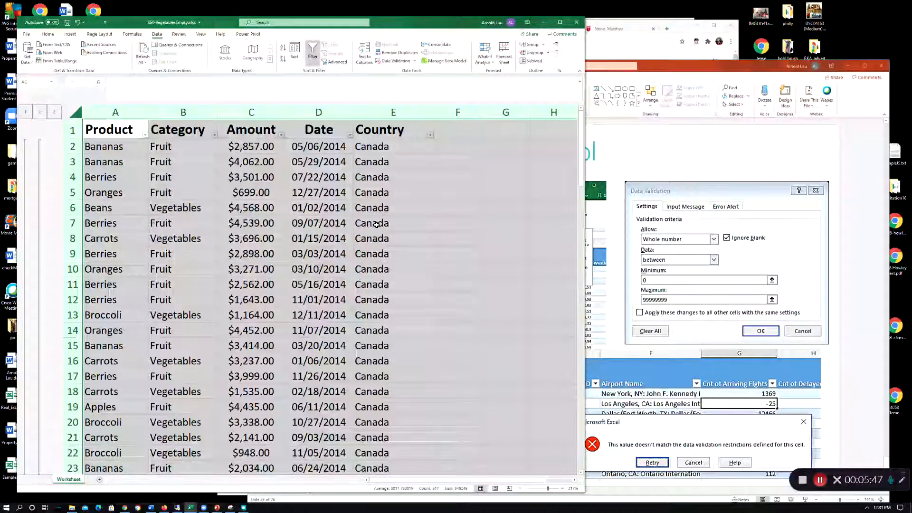
scroll(376, 224, down, 1)
scroll(376, 224, down, 1)
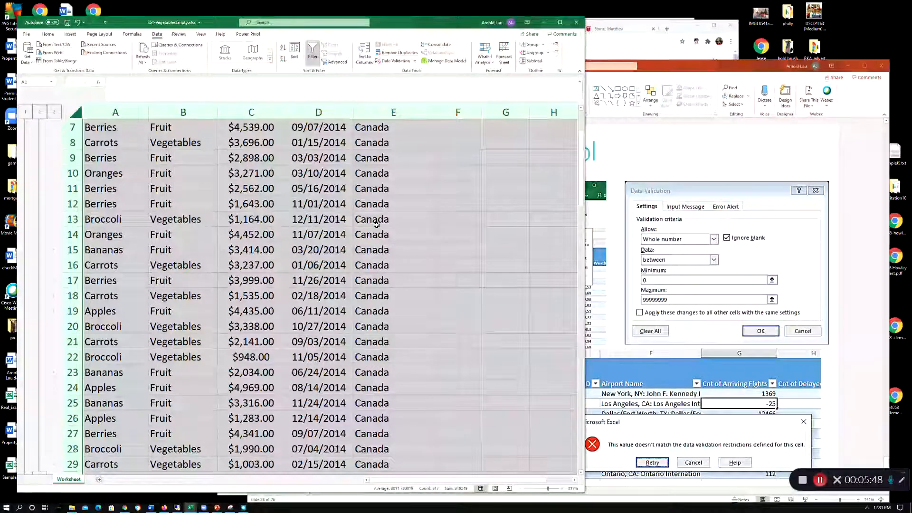
scroll(264, 235, down, 4)
scroll(264, 234, up, 6)
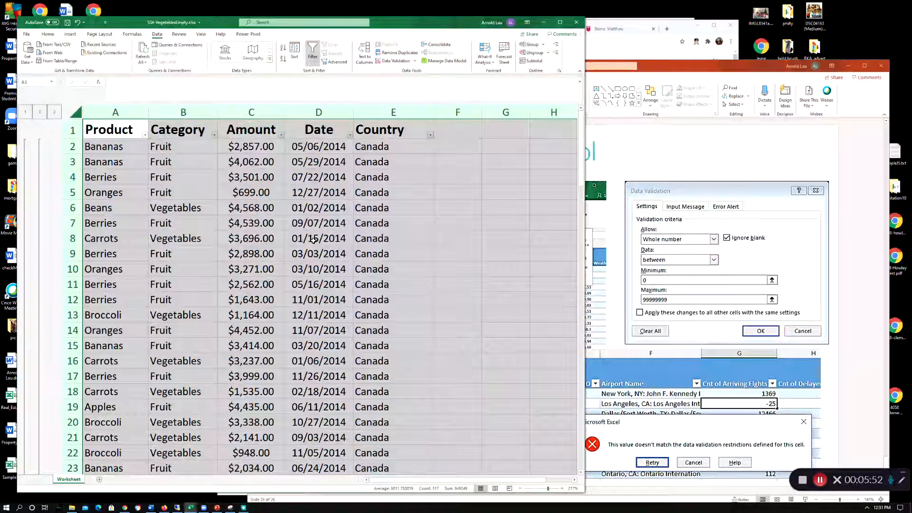
Inspect the formula behind the Canada total in cell C30, and look through the other countries' totals
scroll(384, 255, down, 1)
scroll(384, 255, down, 4)
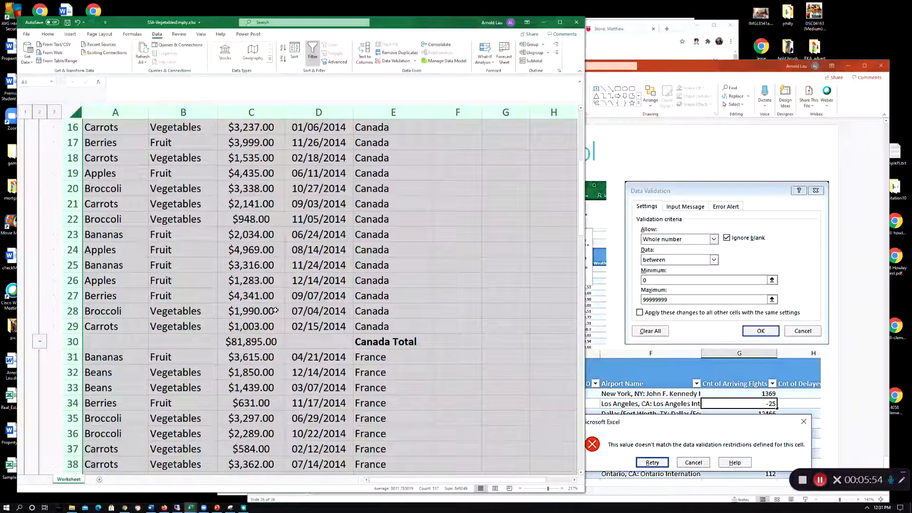
click(257, 341)
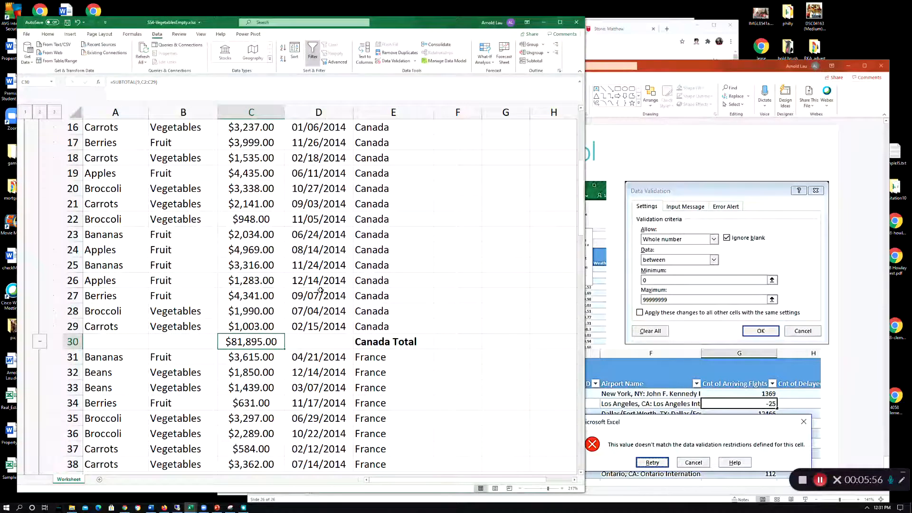
scroll(317, 292, up, 5)
scroll(319, 287, down, 6)
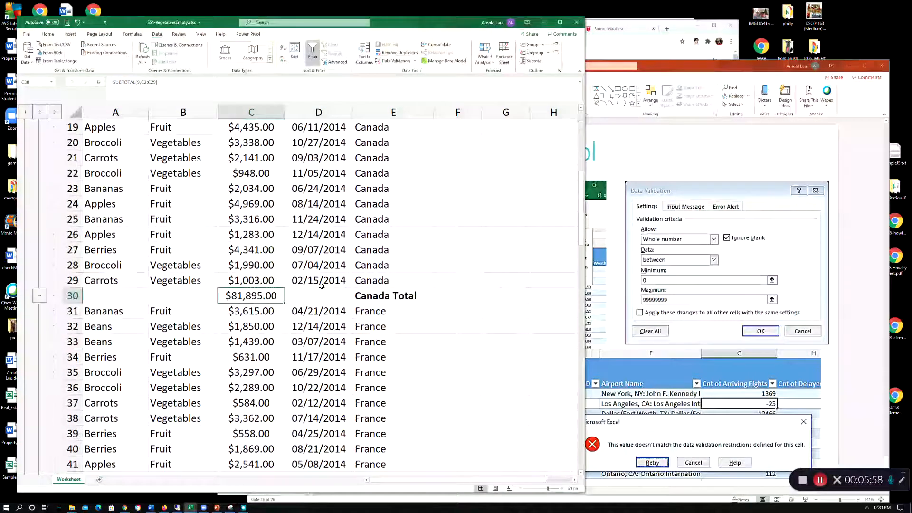
scroll(321, 286, down, 18)
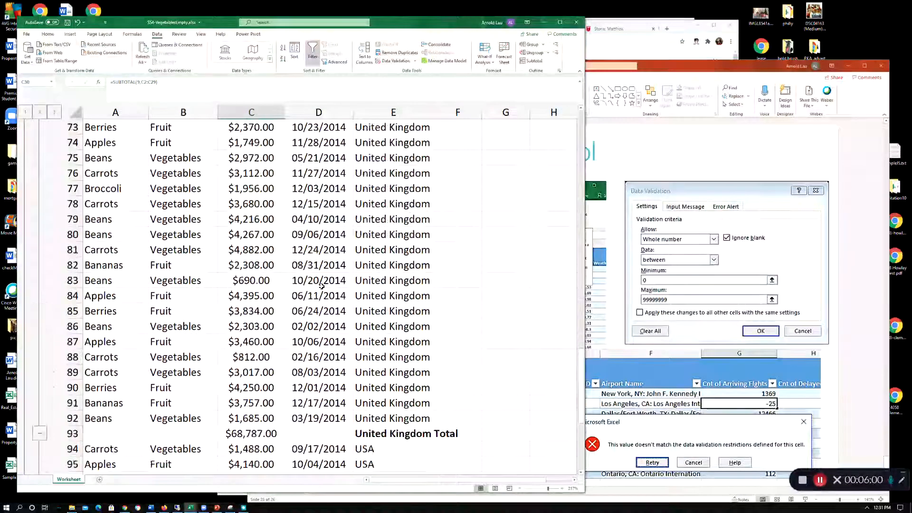
Start a SUBTOTAL formula in cell C110 below the grand total and look through its list of function numbers
scroll(322, 286, down, 8)
click(255, 330)
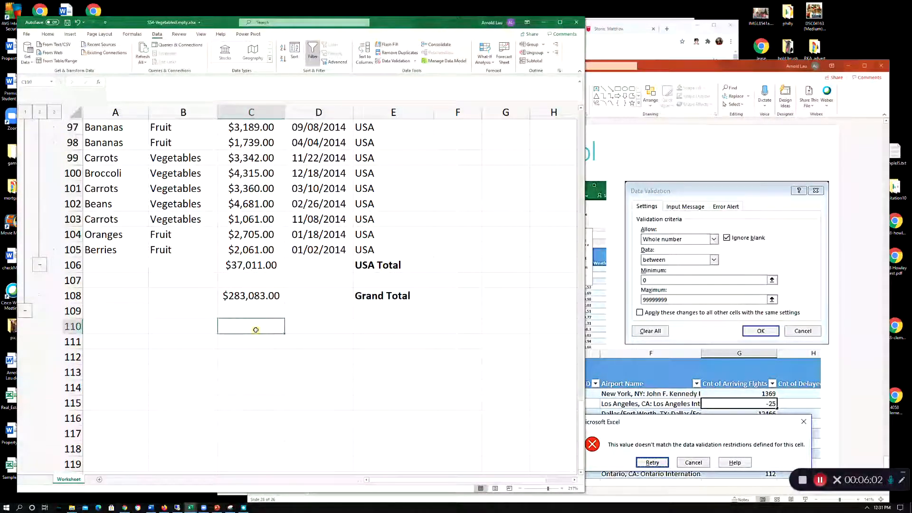
text(=)
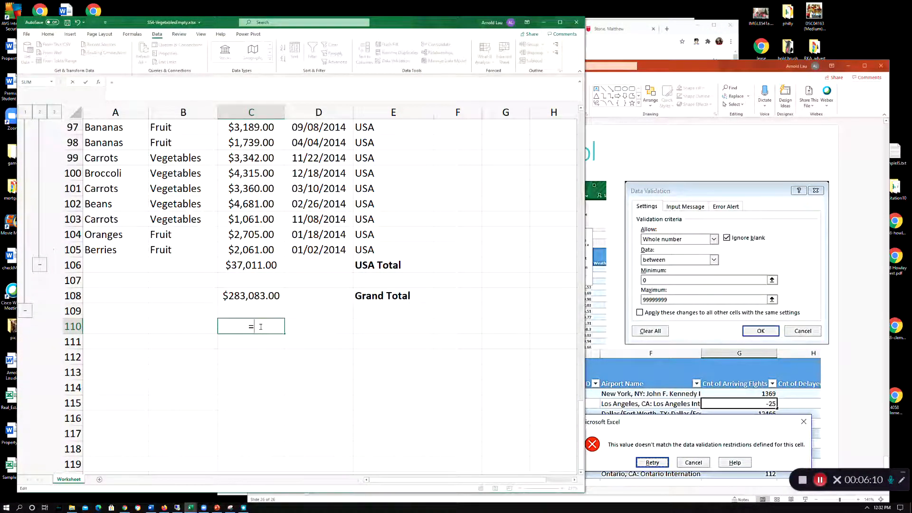
text(su)
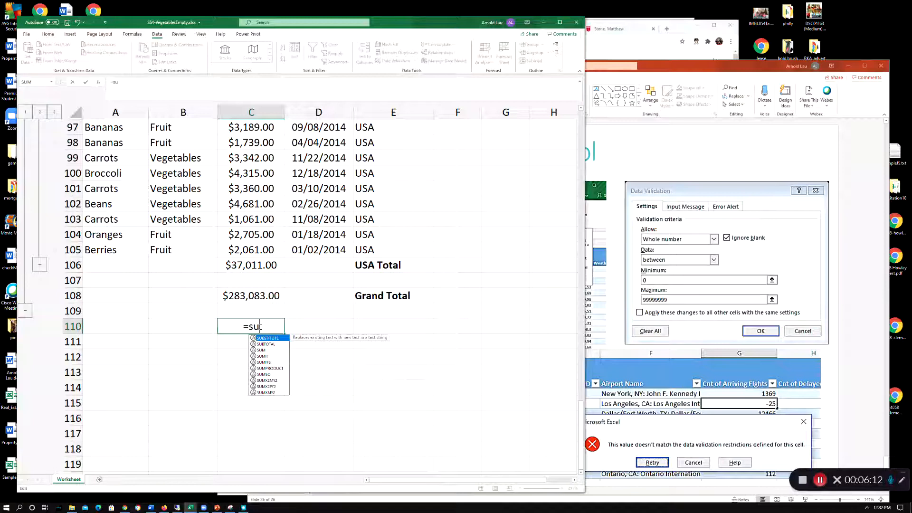
text(b)
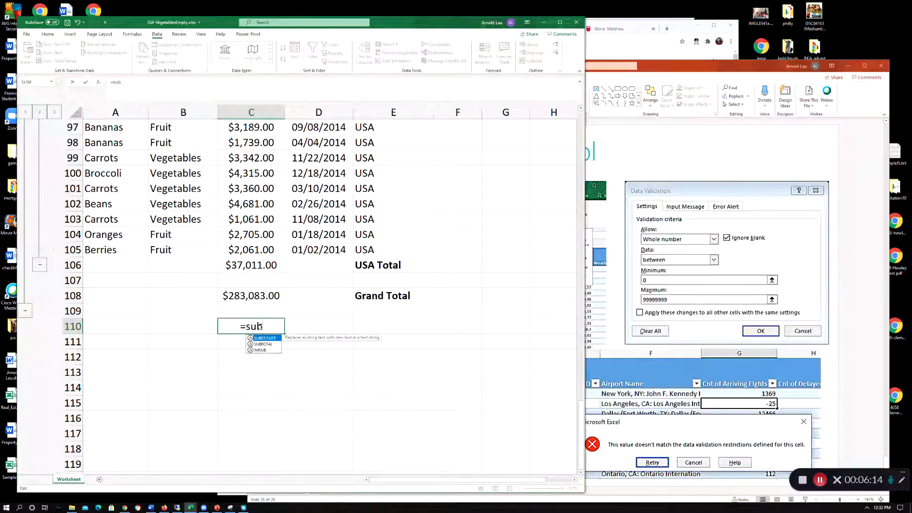
double_click(269, 344)
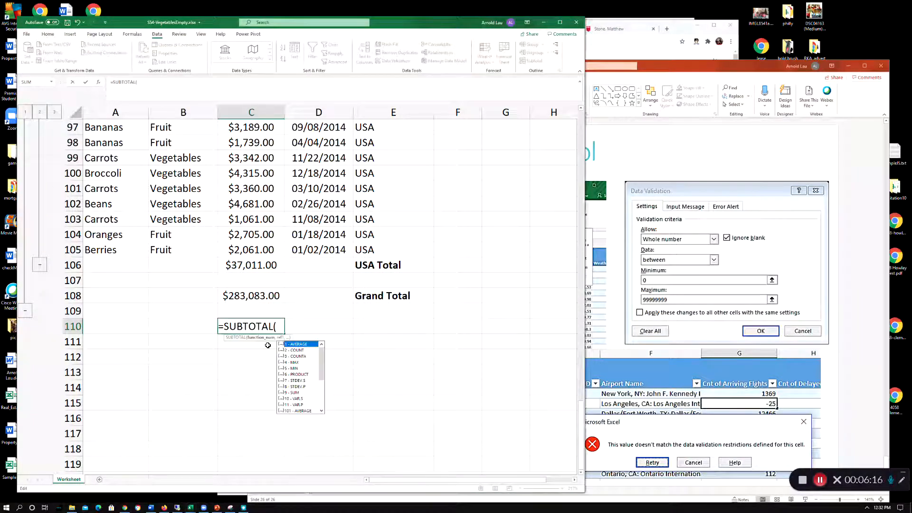
scroll(300, 370, down, 2)
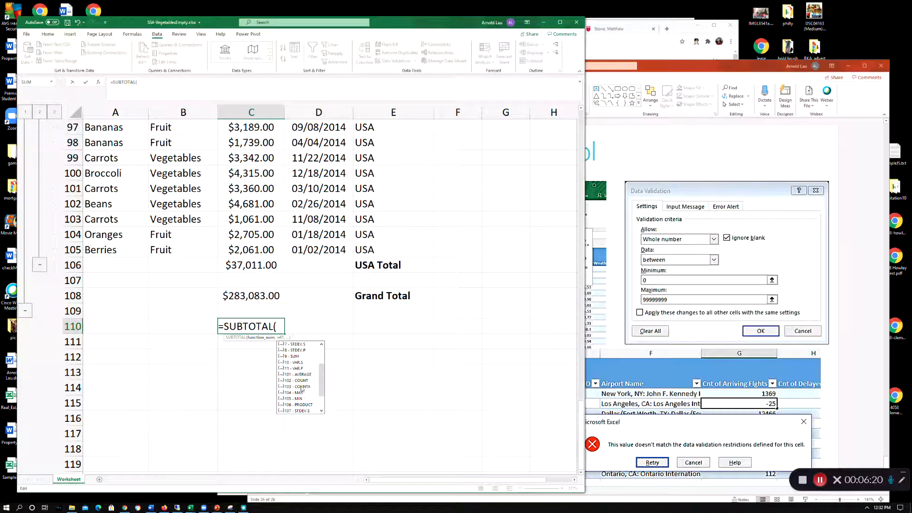
scroll(302, 392, up, 2)
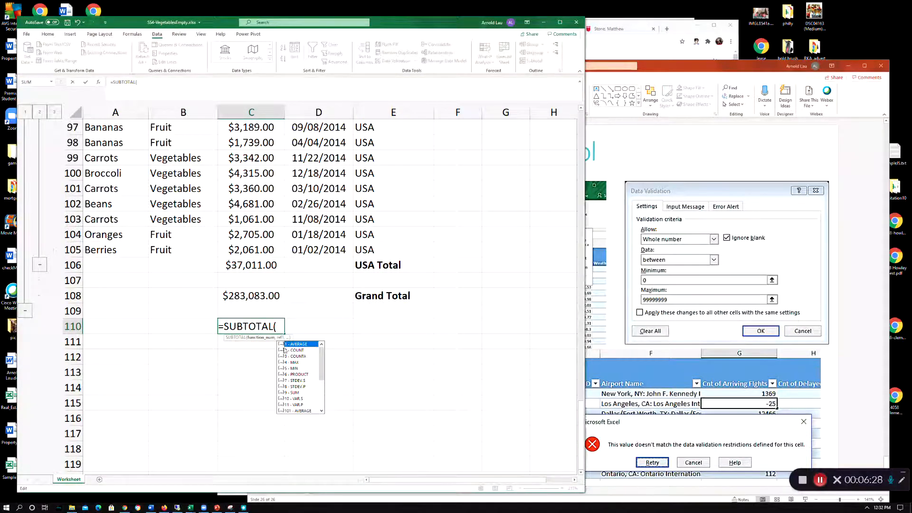
scroll(251, 190, up, 1)
scroll(242, 205, down, 3)
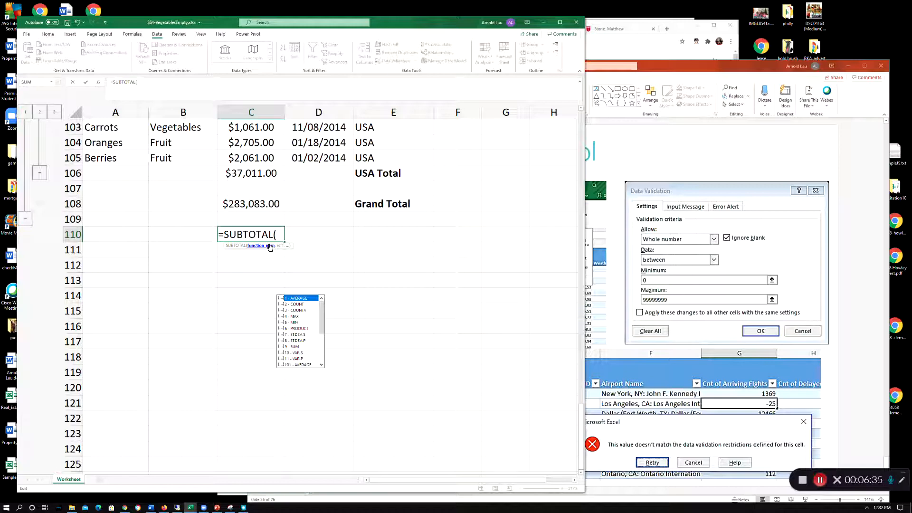
Examine the United Kingdom and USA rows, comparing their amounts with each country's total and the grand total
scroll(263, 254, up, 6)
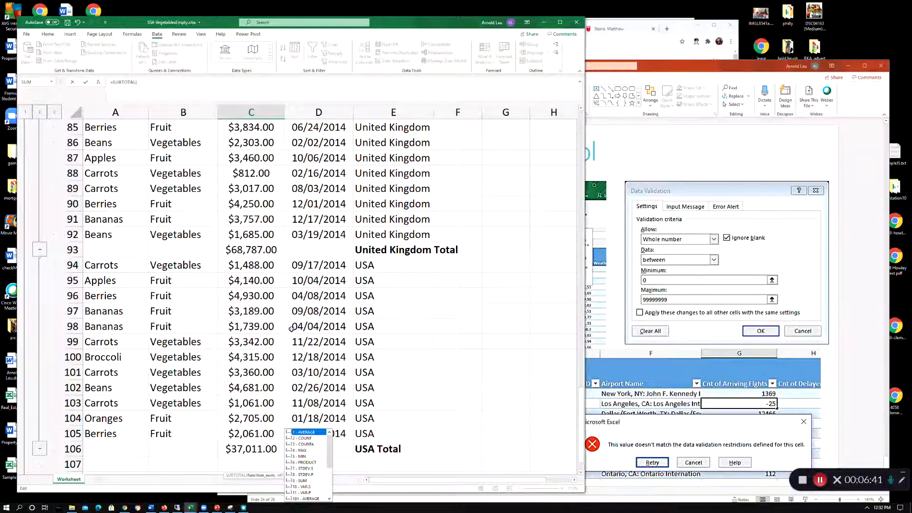
scroll(274, 329, down, 1)
scroll(268, 326, down, 1)
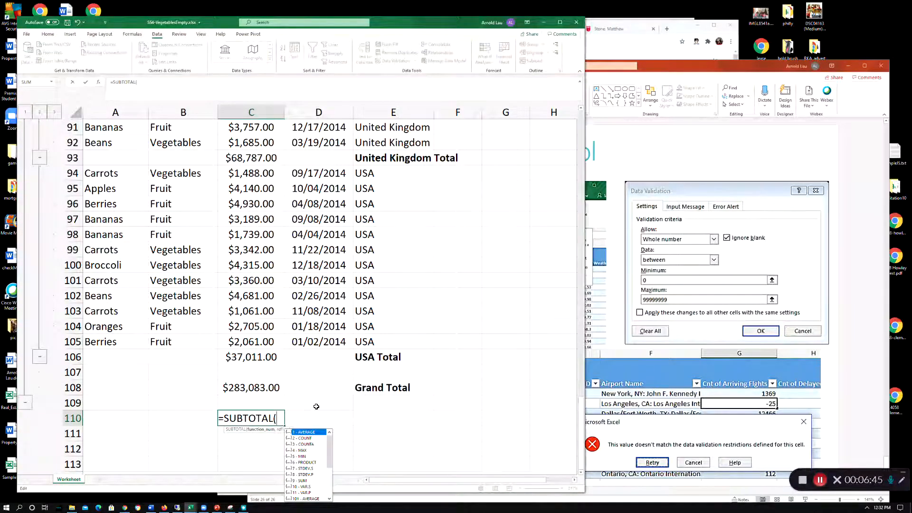
scroll(290, 391, up, 3)
scroll(291, 388, down, 3)
scroll(255, 195, up, 4)
scroll(255, 198, down, 3)
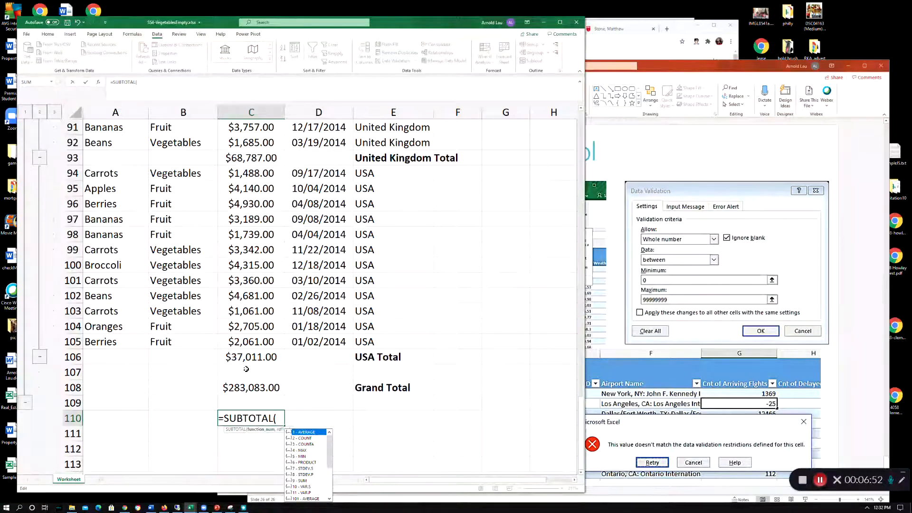
scroll(249, 366, up, 1)
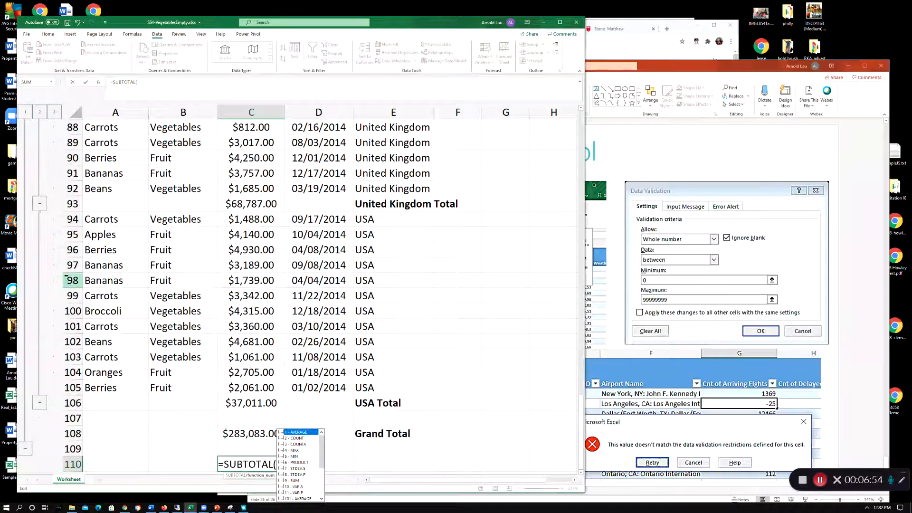
scroll(78, 159, up, 1)
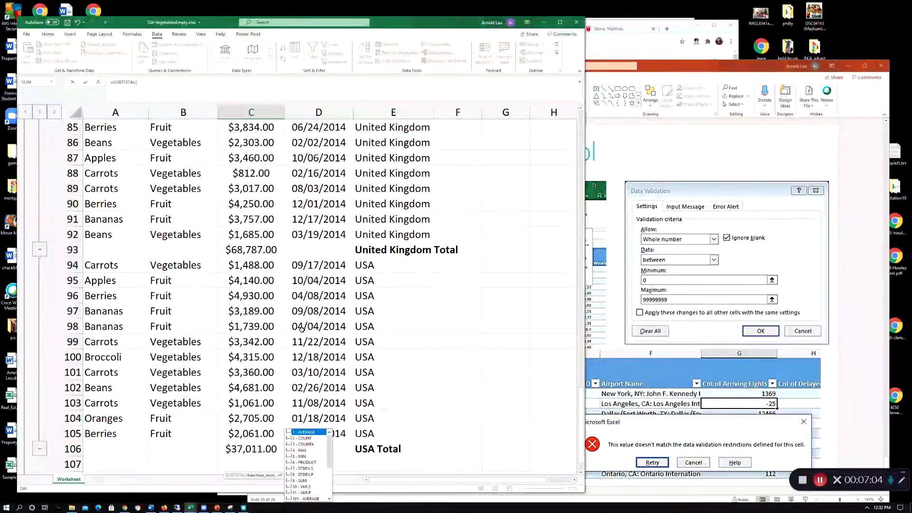
scroll(301, 329, down, 2)
scroll(255, 305, up, 5)
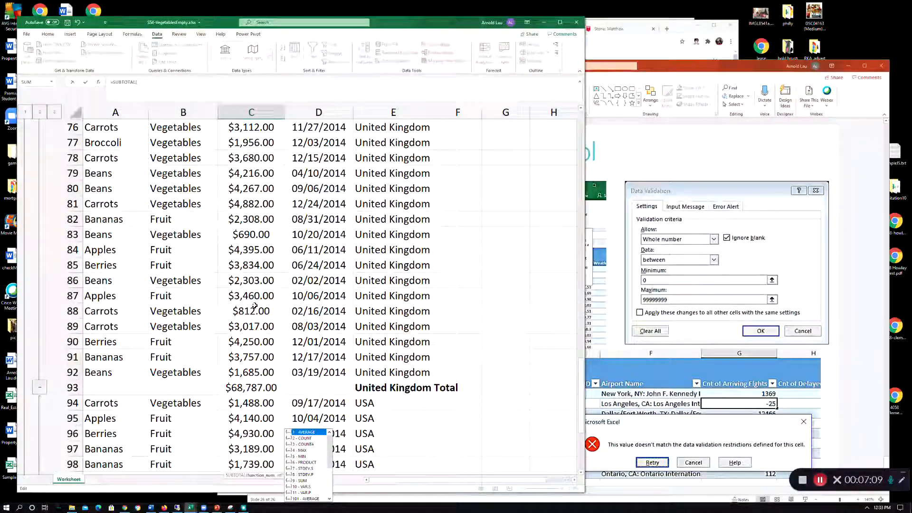
scroll(262, 201, up, 2)
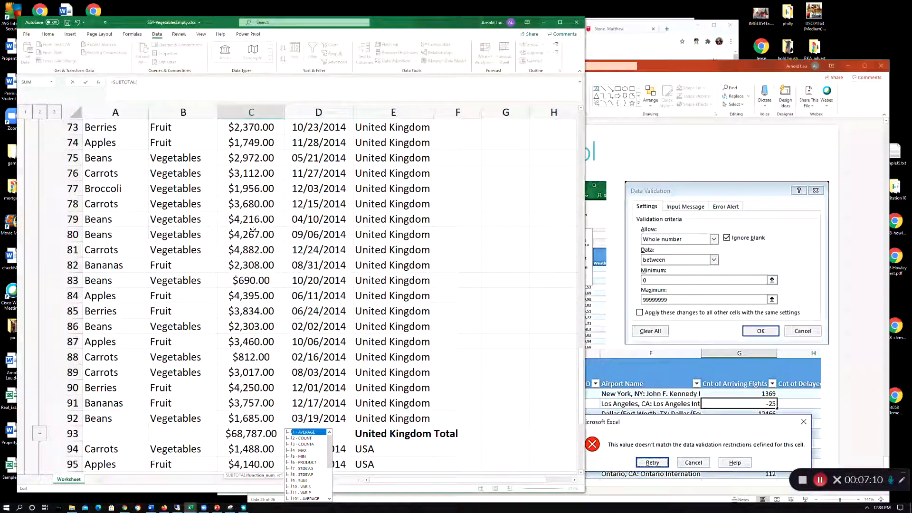
scroll(262, 153, down, 9)
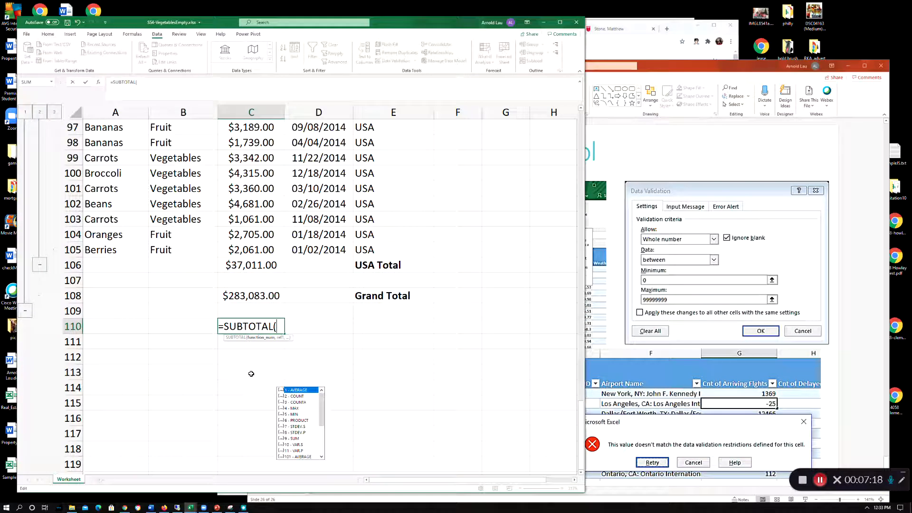
Delete the unfinished SUBTOTAL formula from cell C110, leaving the cell empty
key(BackSpace)
key(BackSpace)
key(BackSpace)
key(BackSpace)
key(BackSpace)
key(BackSpace)
key(BackSpace)
key(BackSpace)
key(BackSpace)
key(BackSpace)
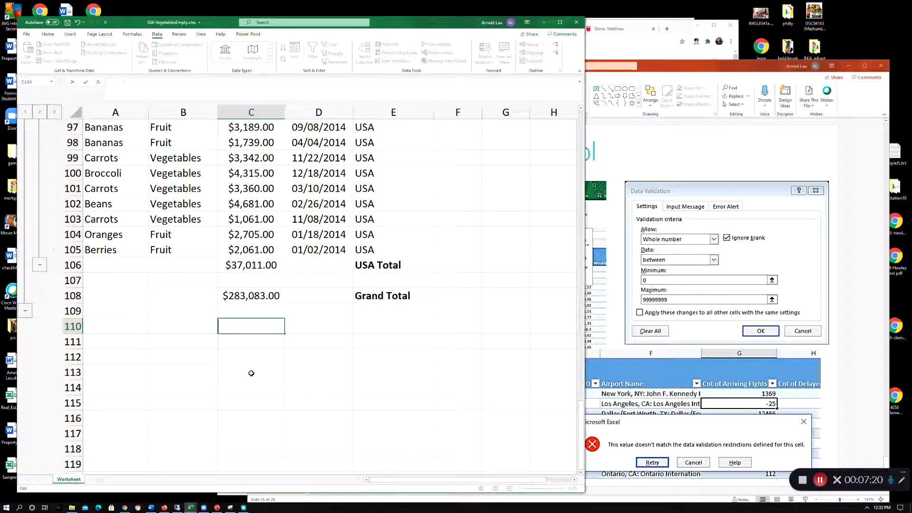
click(365, 397)
Remove all the subtotals from the whole worksheet and check the Canada and France rows
scroll(360, 385, up, 20)
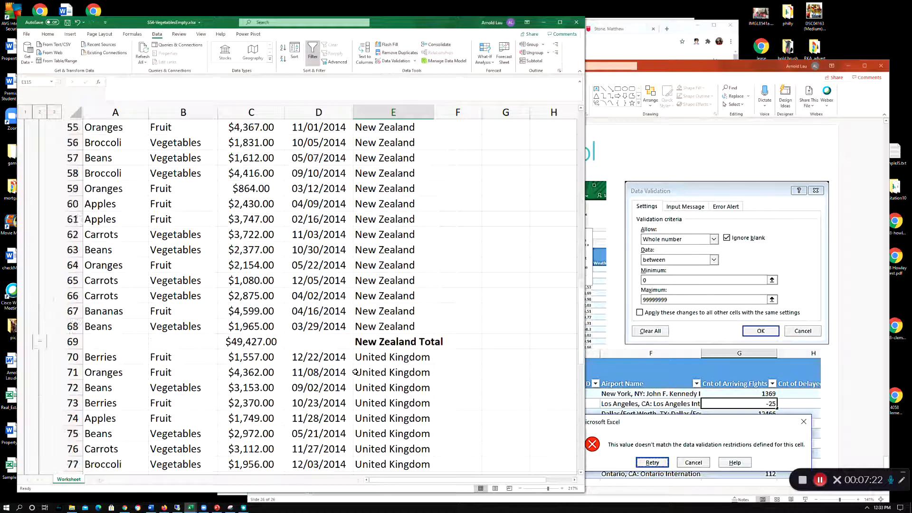
scroll(355, 372, up, 6)
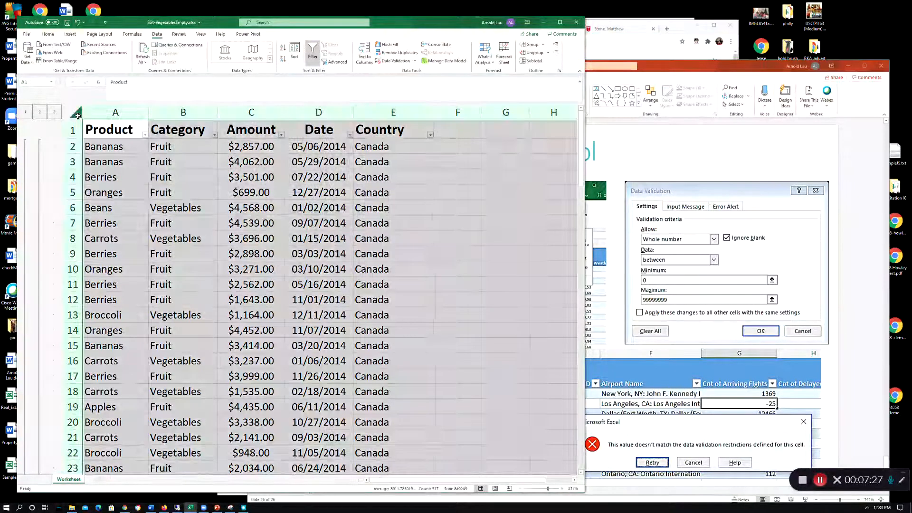
click(77, 114)
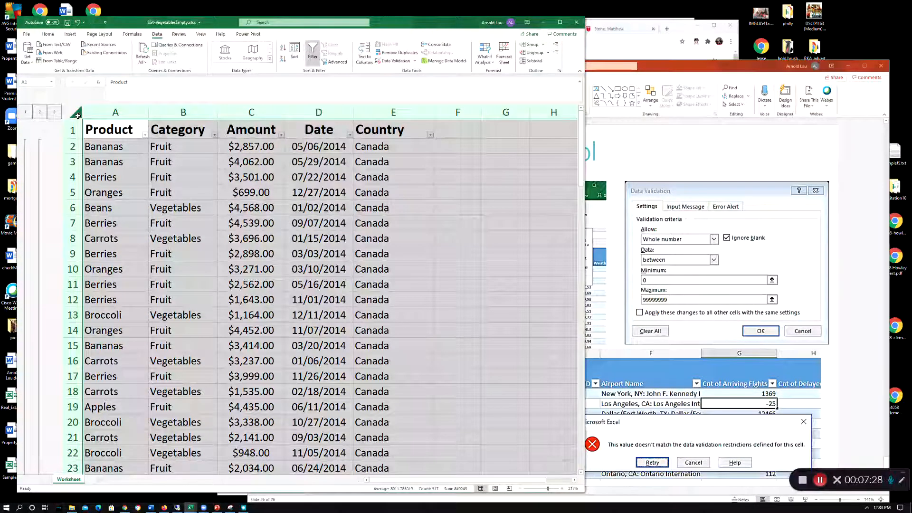
click(539, 62)
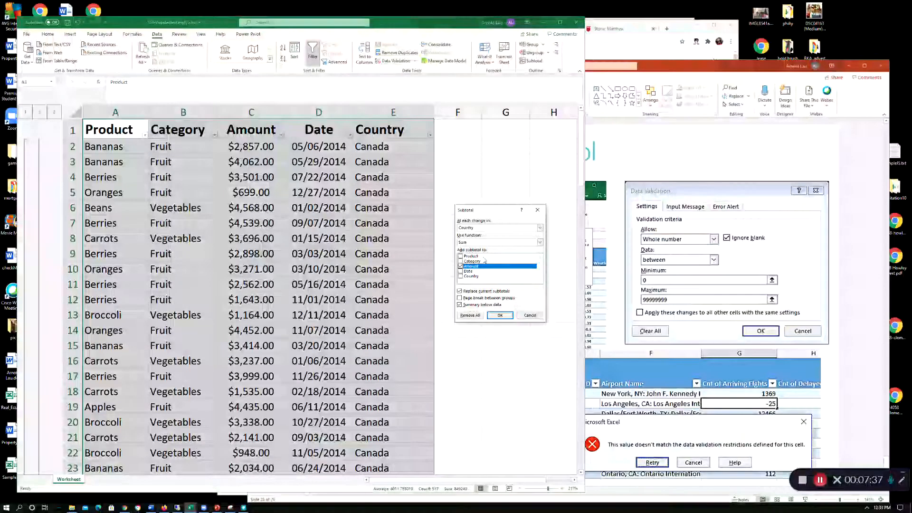
click(470, 315)
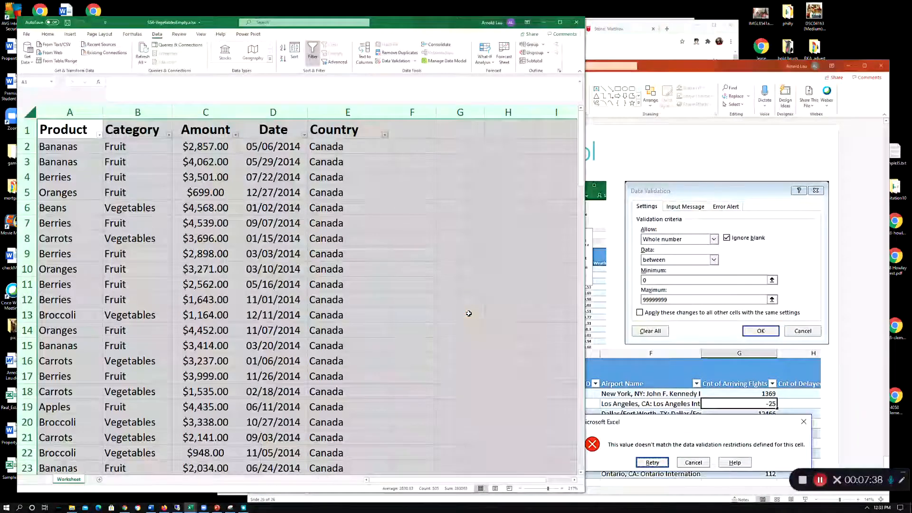
click(409, 281)
scroll(360, 275, down, 7)
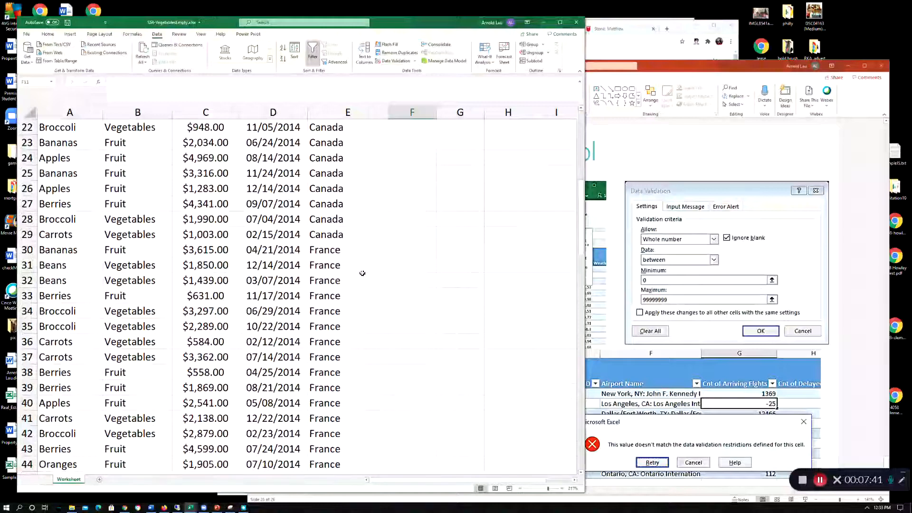
scroll(346, 307, up, 7)
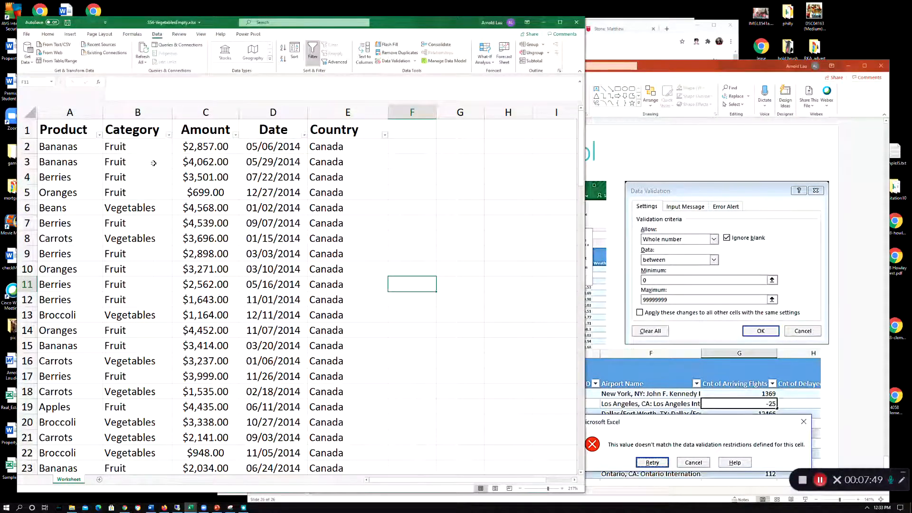
Sort the data by the Category column from A to Z and check the order of the rows
click(168, 135)
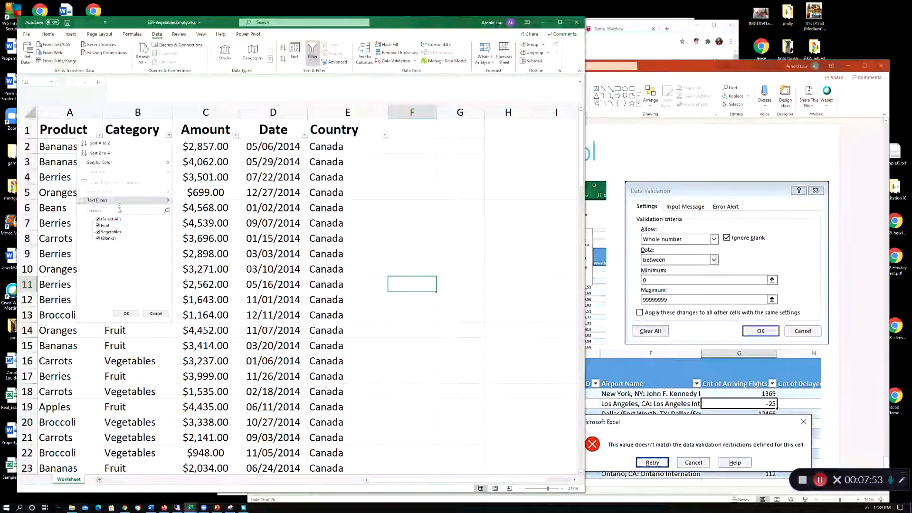
click(116, 144)
scroll(146, 195, down, 13)
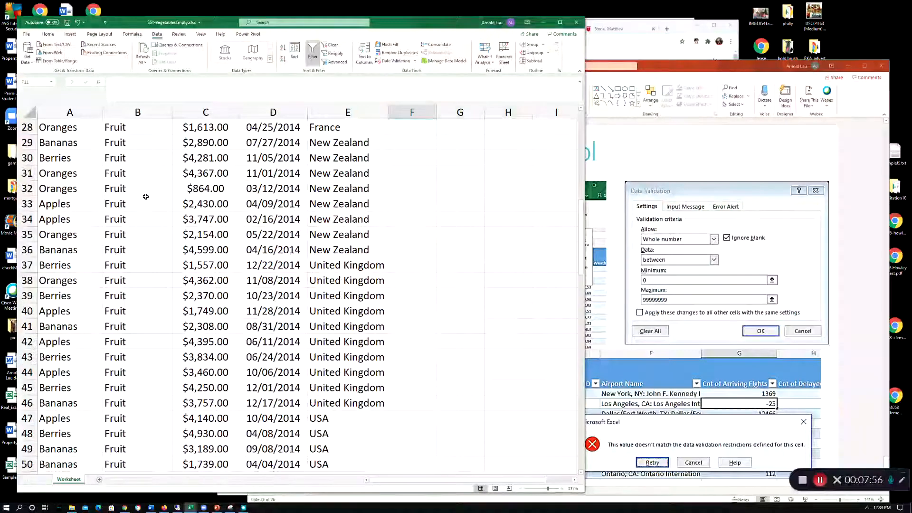
scroll(146, 196, down, 20)
scroll(146, 196, up, 10)
scroll(146, 196, up, 20)
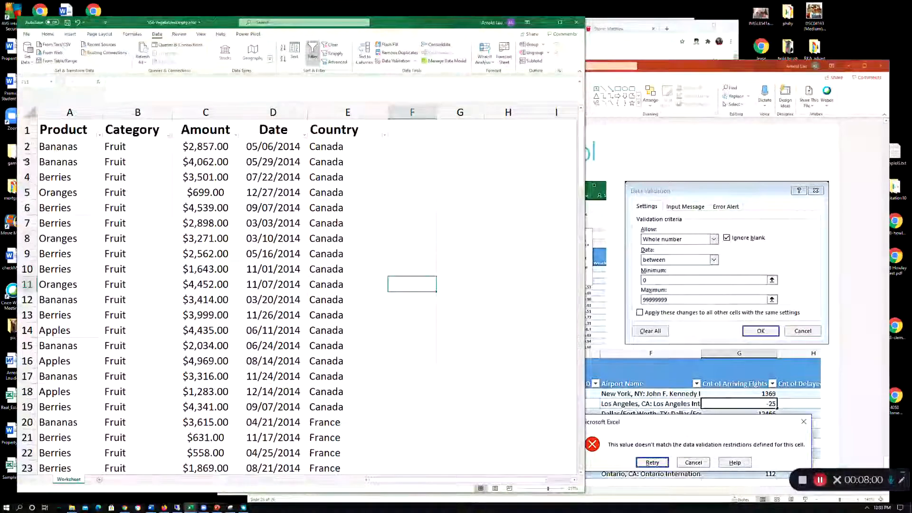
Add subtotals to the whole worksheet that sum Amount at each change in Category, with the summary below the data
click(28, 114)
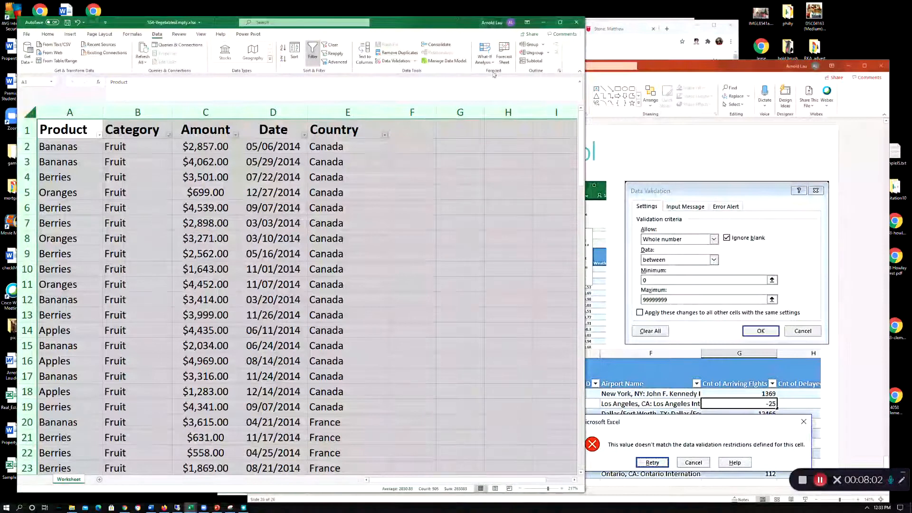
click(535, 61)
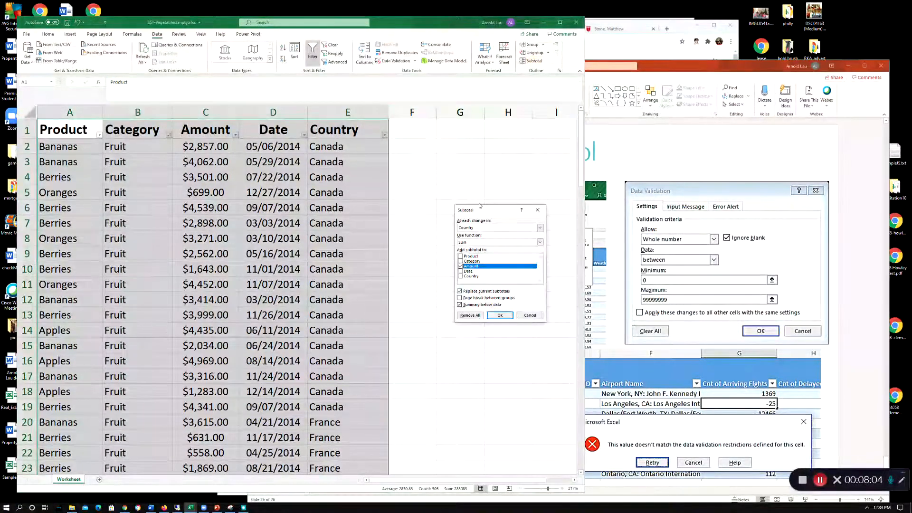
click(539, 228)
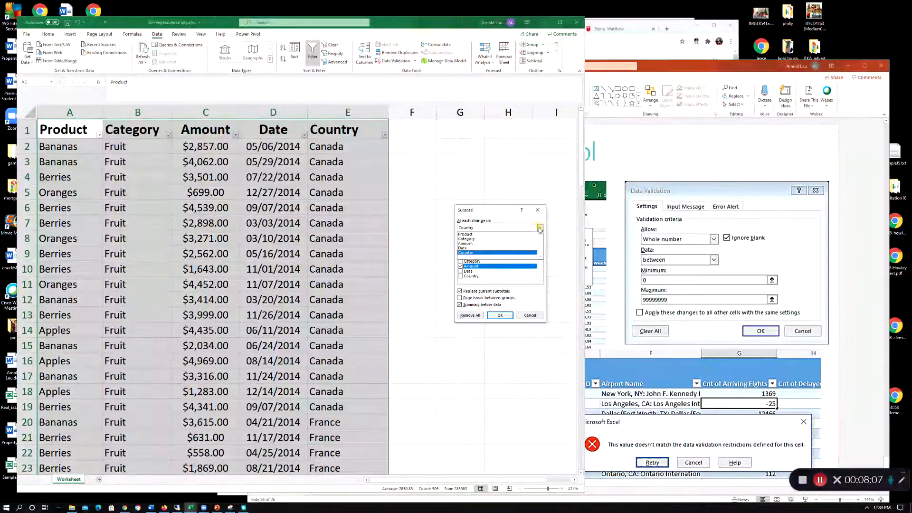
click(511, 239)
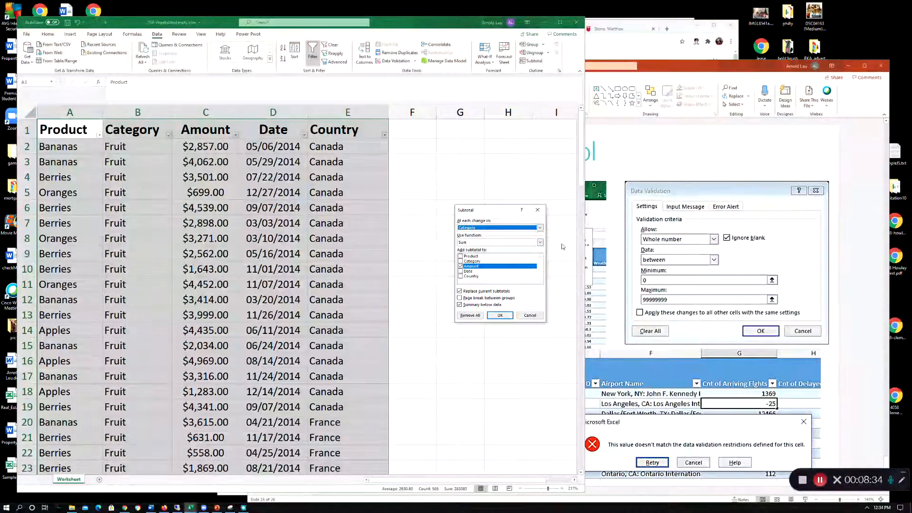
click(540, 243)
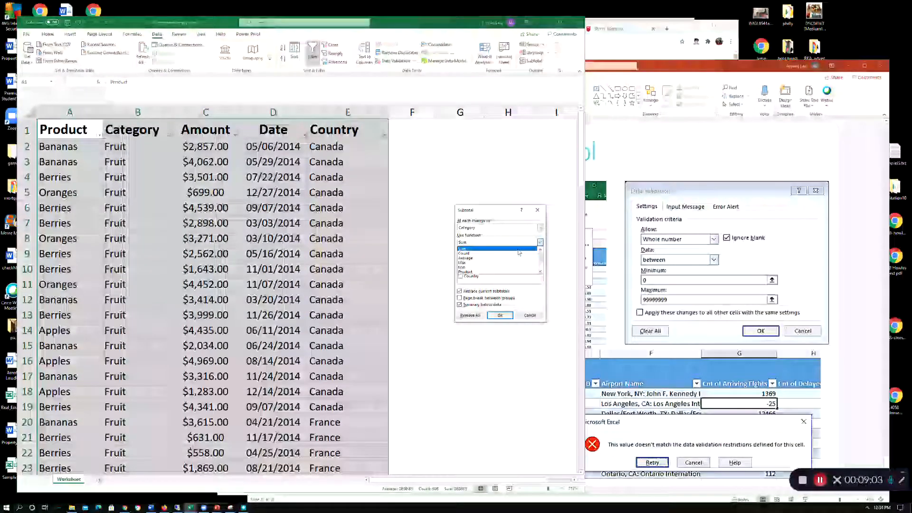
click(519, 251)
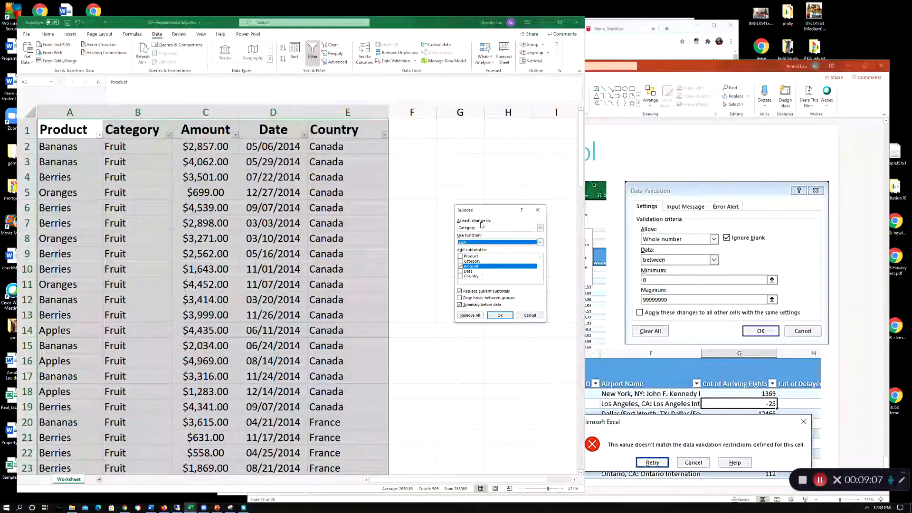
click(501, 316)
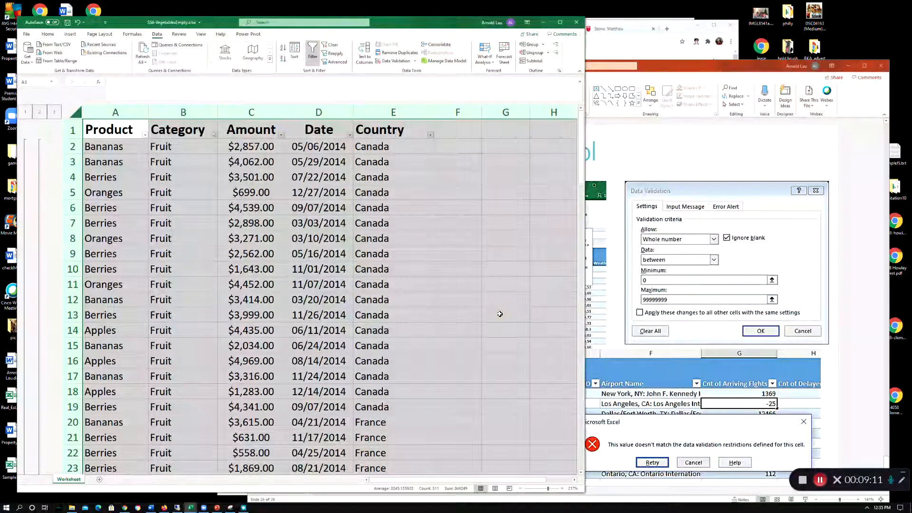
Examine the Amount subtotal rows below the Fruit and Vegetables groups in the worksheet
scroll(352, 241, down, 2)
scroll(352, 241, up, 2)
scroll(351, 241, down, 9)
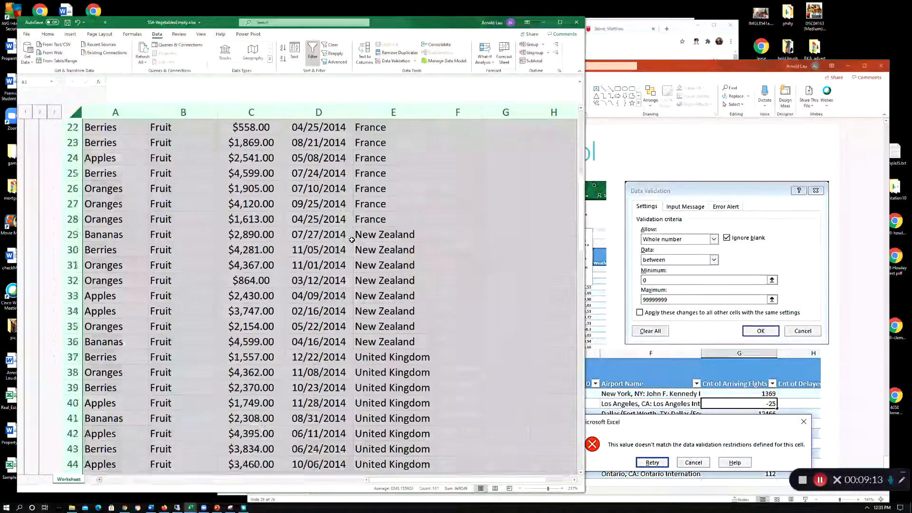
scroll(351, 240, down, 3)
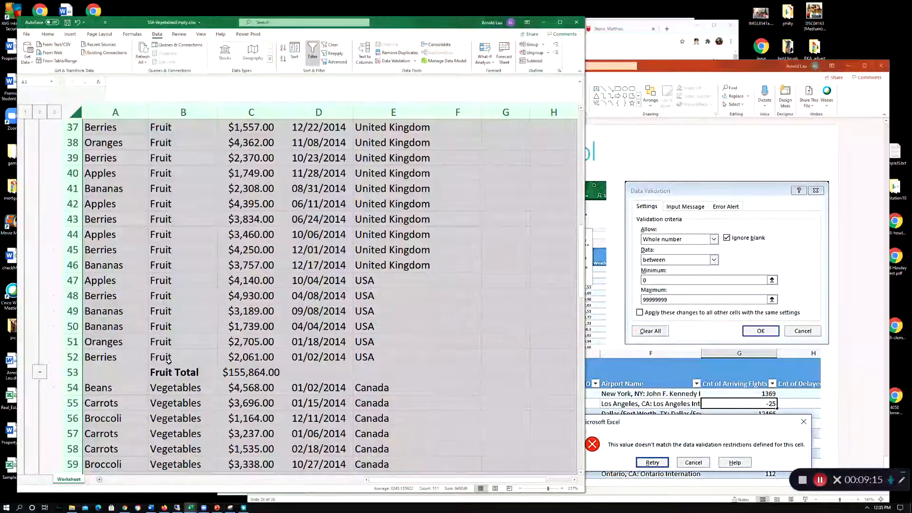
scroll(262, 304, down, 11)
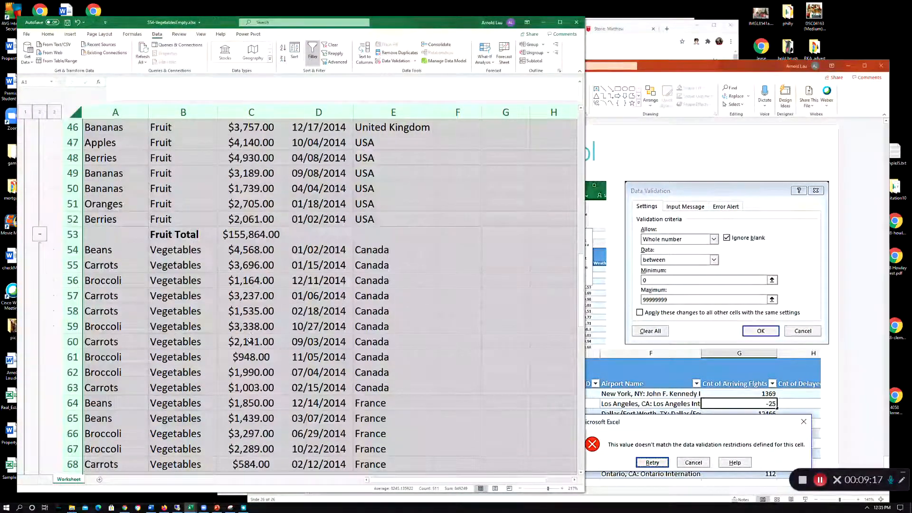
scroll(262, 304, down, 6)
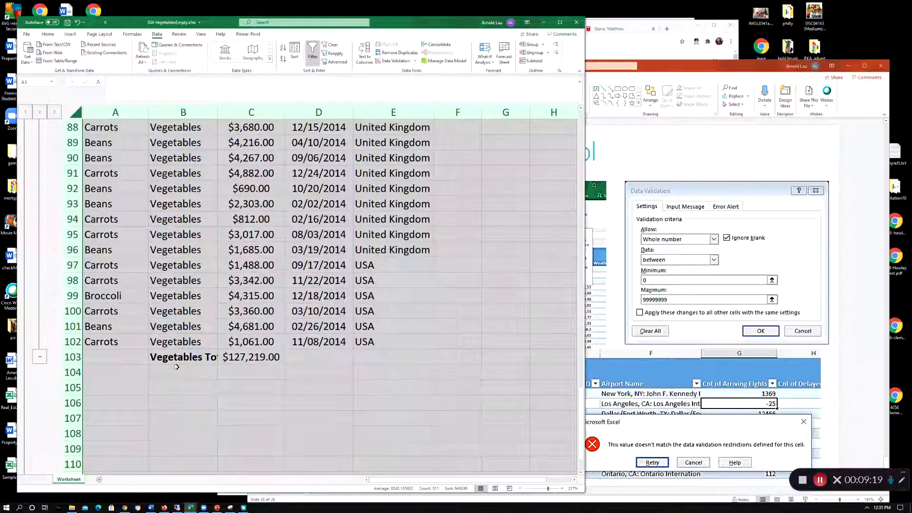
scroll(298, 289, up, 14)
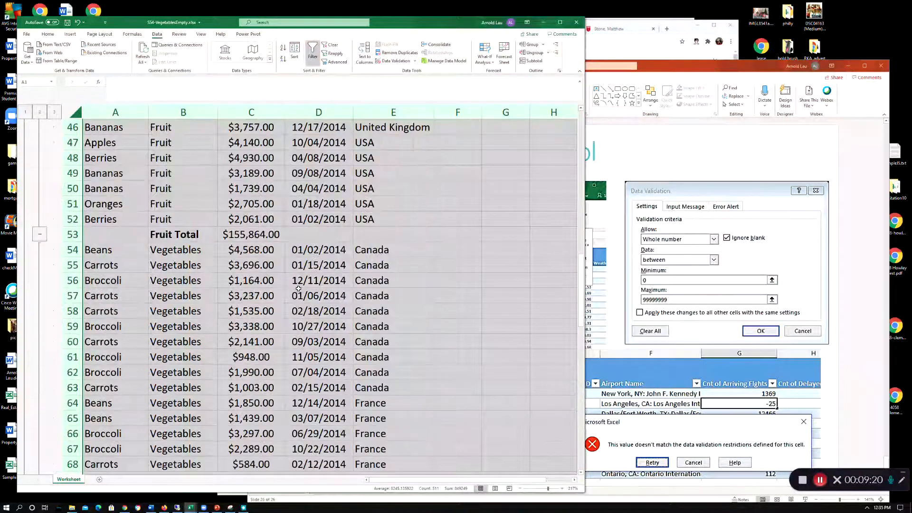
scroll(298, 289, up, 15)
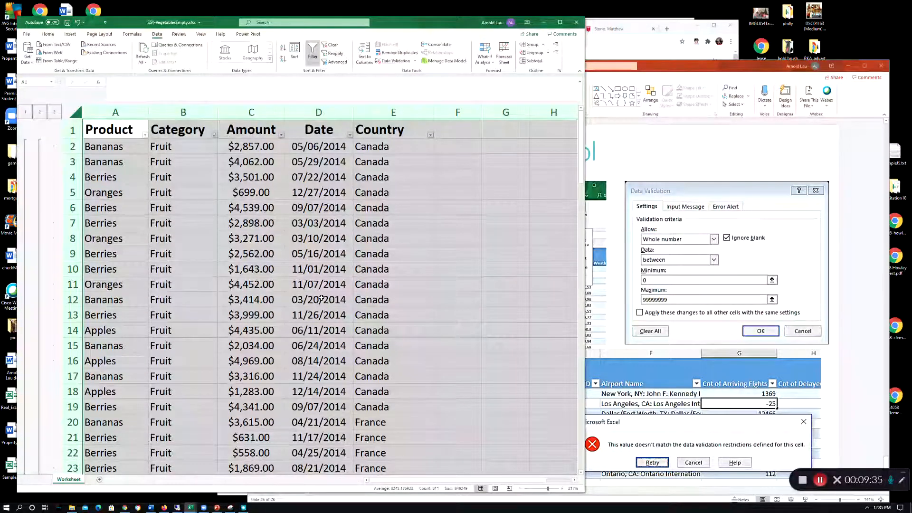
scroll(322, 296, down, 20)
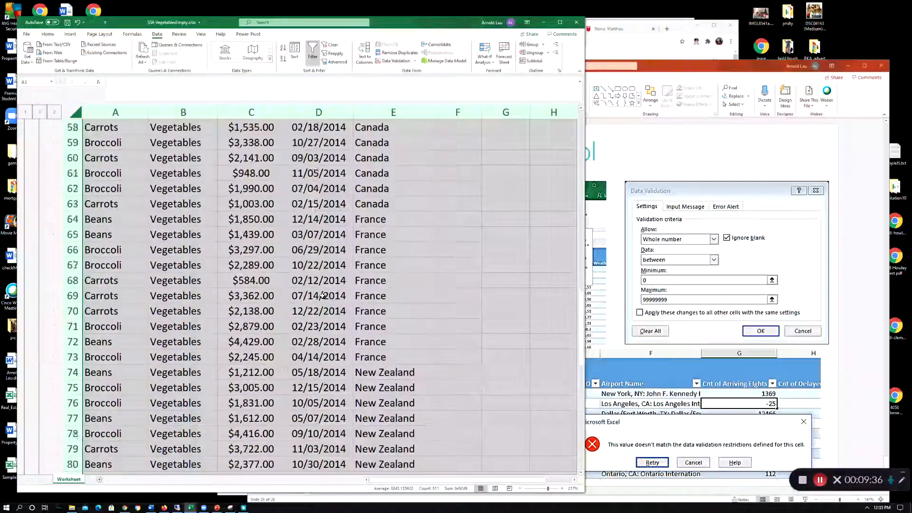
scroll(322, 296, down, 8)
scroll(313, 304, up, 12)
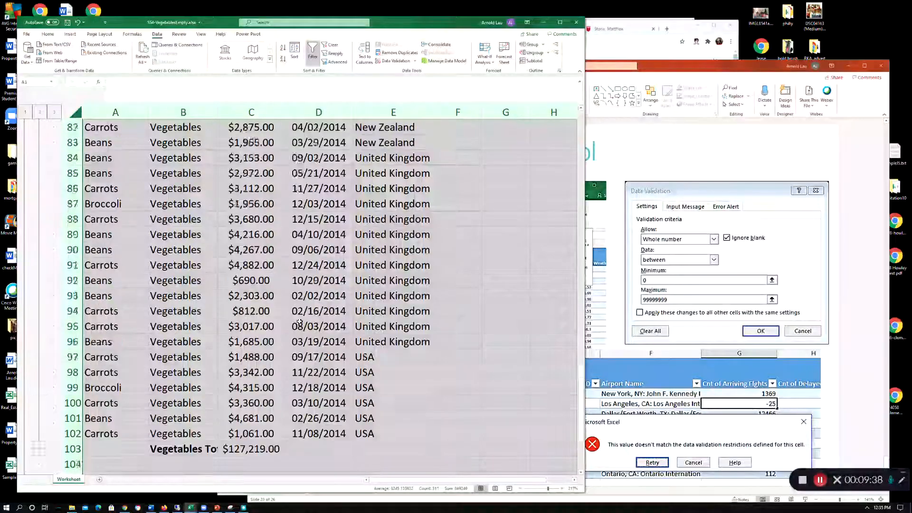
scroll(300, 322, up, 8)
scroll(299, 322, down, 4)
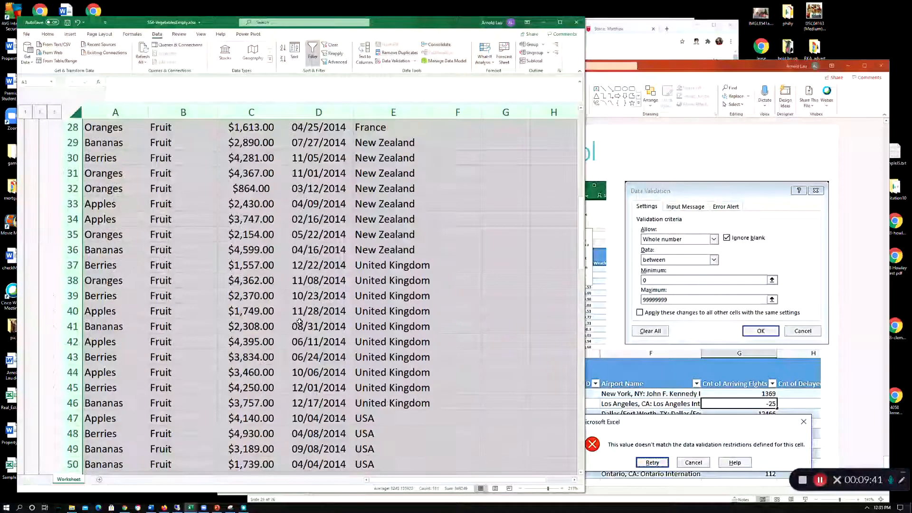
scroll(300, 322, down, 18)
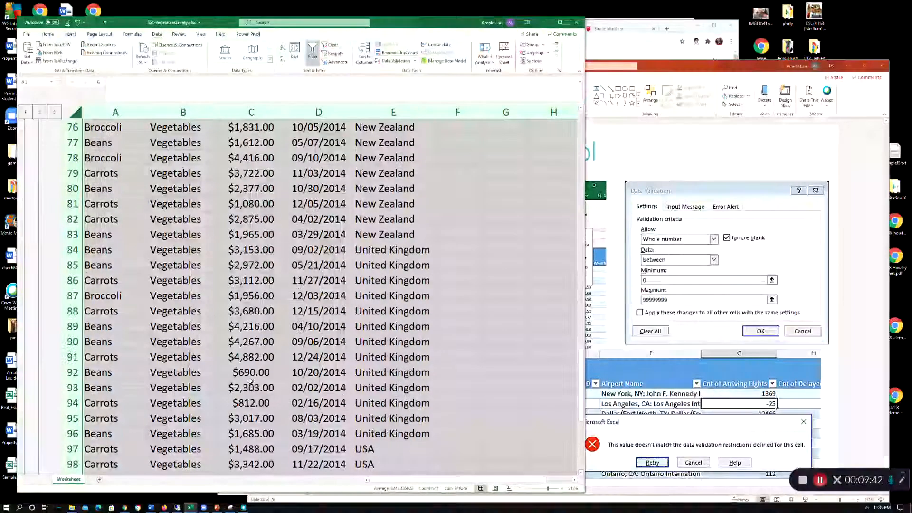
scroll(239, 349, up, 6)
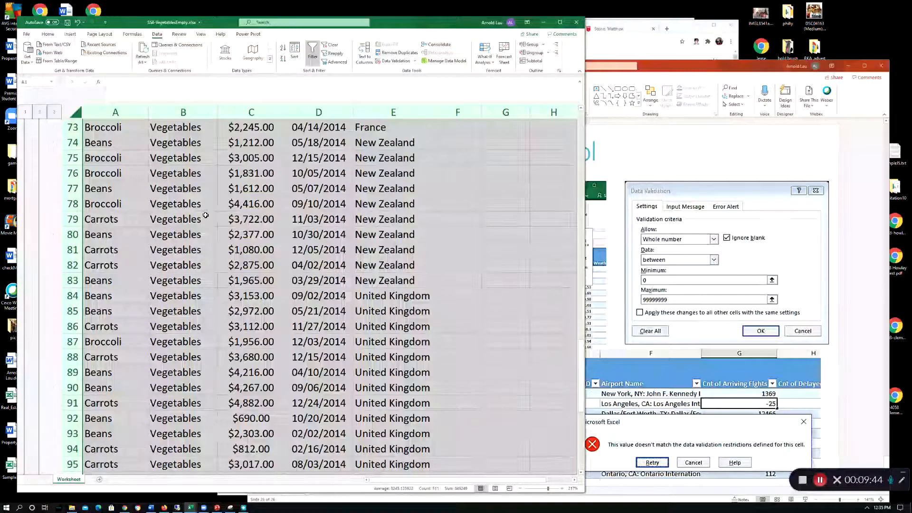
scroll(275, 290, up, 4)
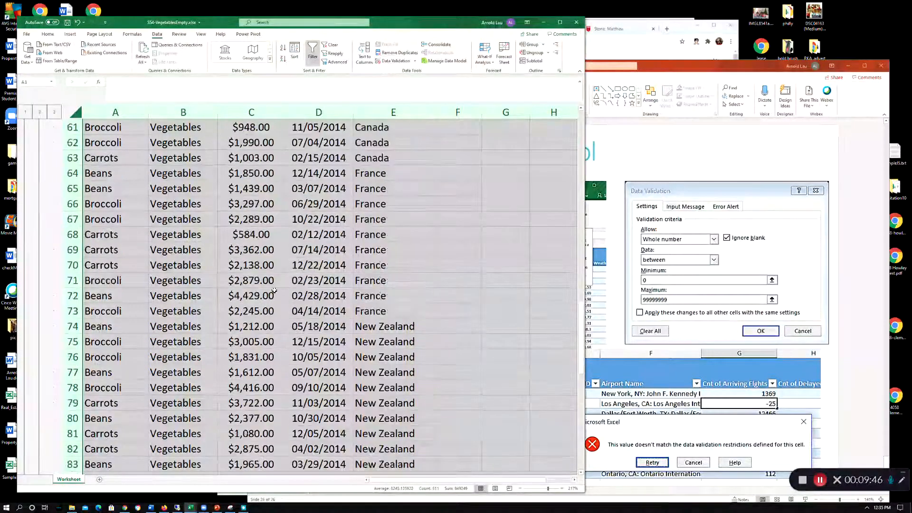
scroll(275, 291, up, 17)
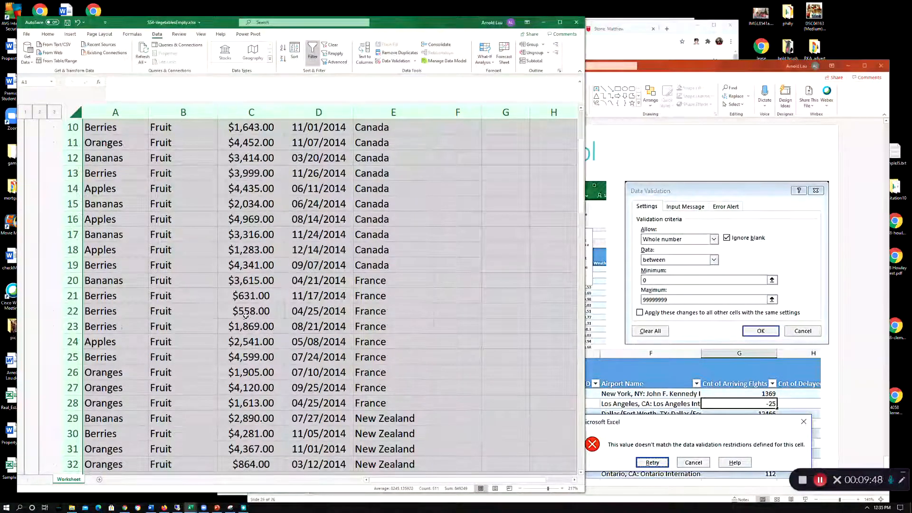
scroll(250, 304, down, 20)
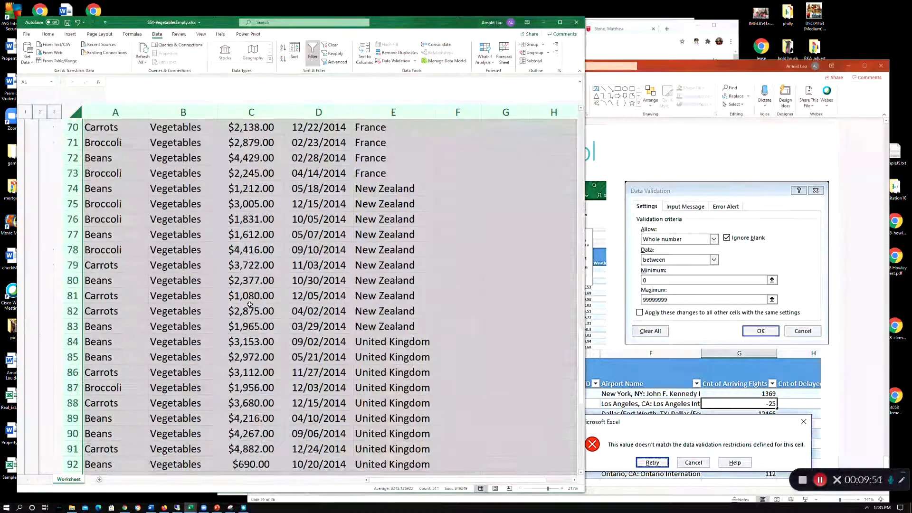